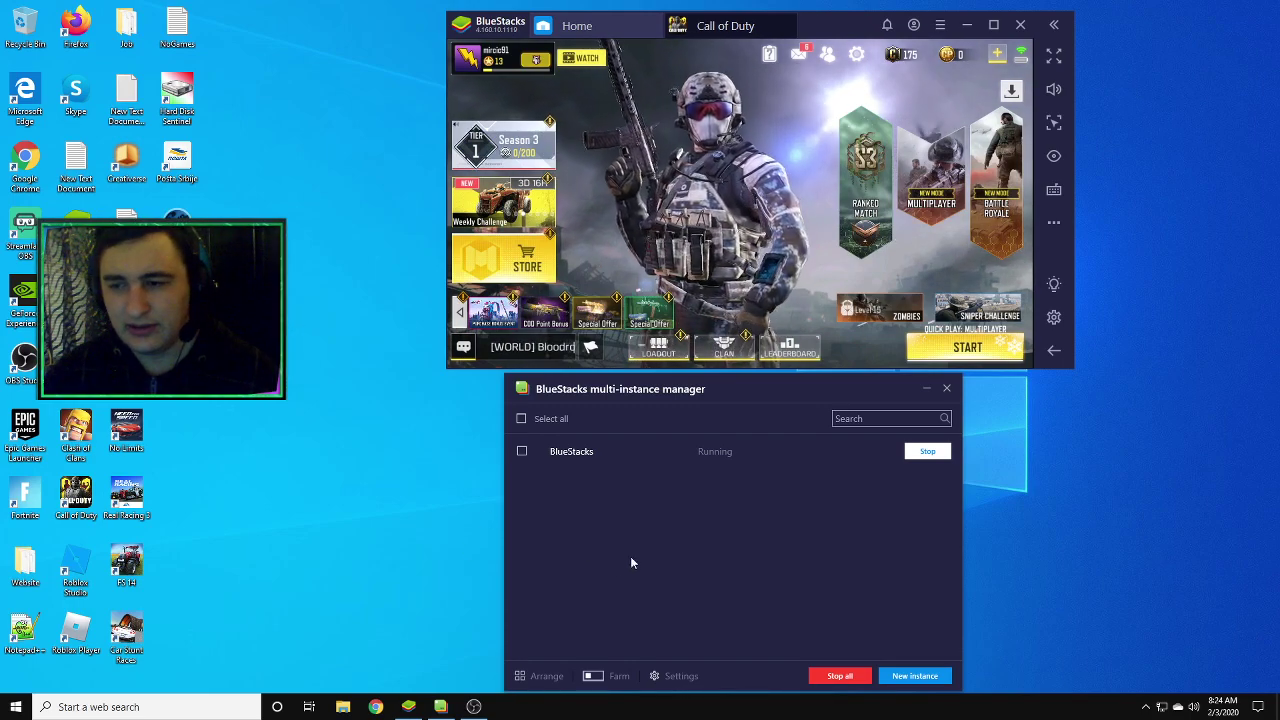
Review the multi-instance manager's settings for FPS, window position and instance arrangement, and close them without changes.
{"action": "mouse_move", "coordinate": [745, 386]}
{"action": "left_mouse_down"}
{"action": "mouse_move", "coordinate": [732, 316]}
{"action": "mouse_move", "coordinate": [758, 387]}
{"action": "left_mouse_up"}
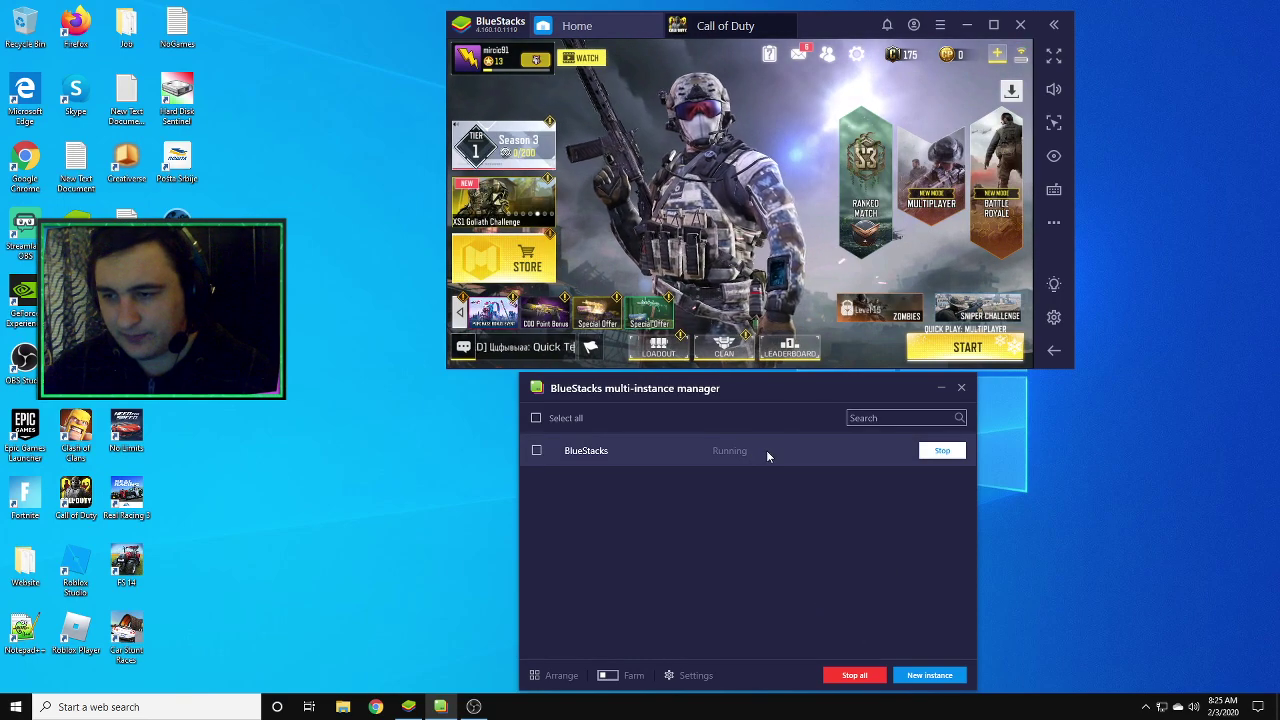
{"action": "left_click", "coordinate": [695, 676]}
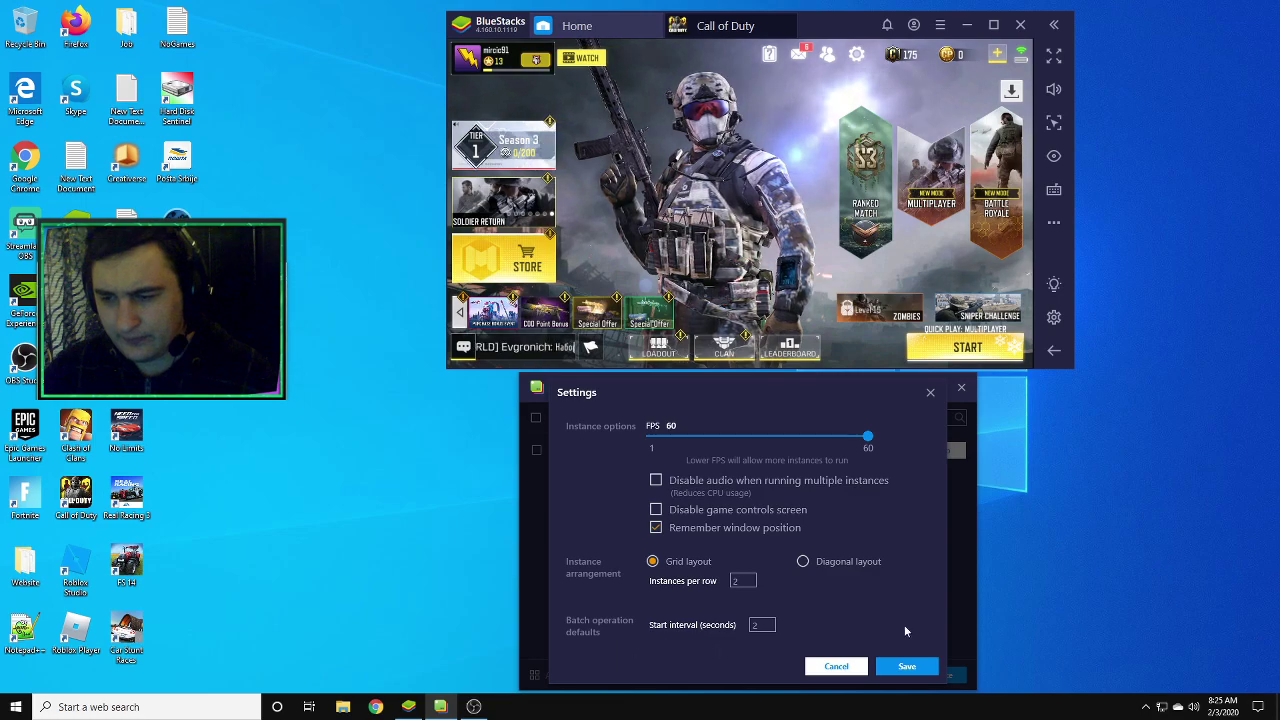
{"action": "left_click", "coordinate": [930, 394]}
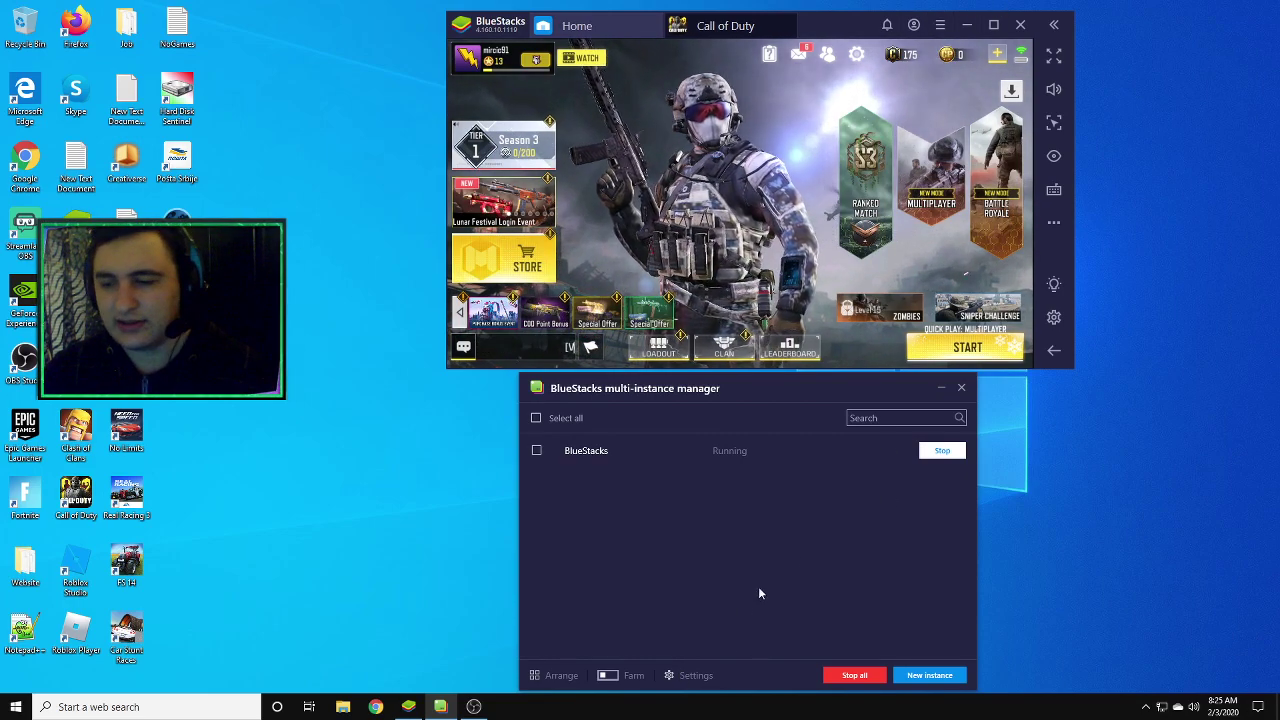
Stop the running BlueStacks instance, confirm the stop, and move the multi-instance manager window up the desktop.
{"action": "left_click", "coordinate": [941, 453]}
{"action": "left_click", "coordinate": [822, 558]}
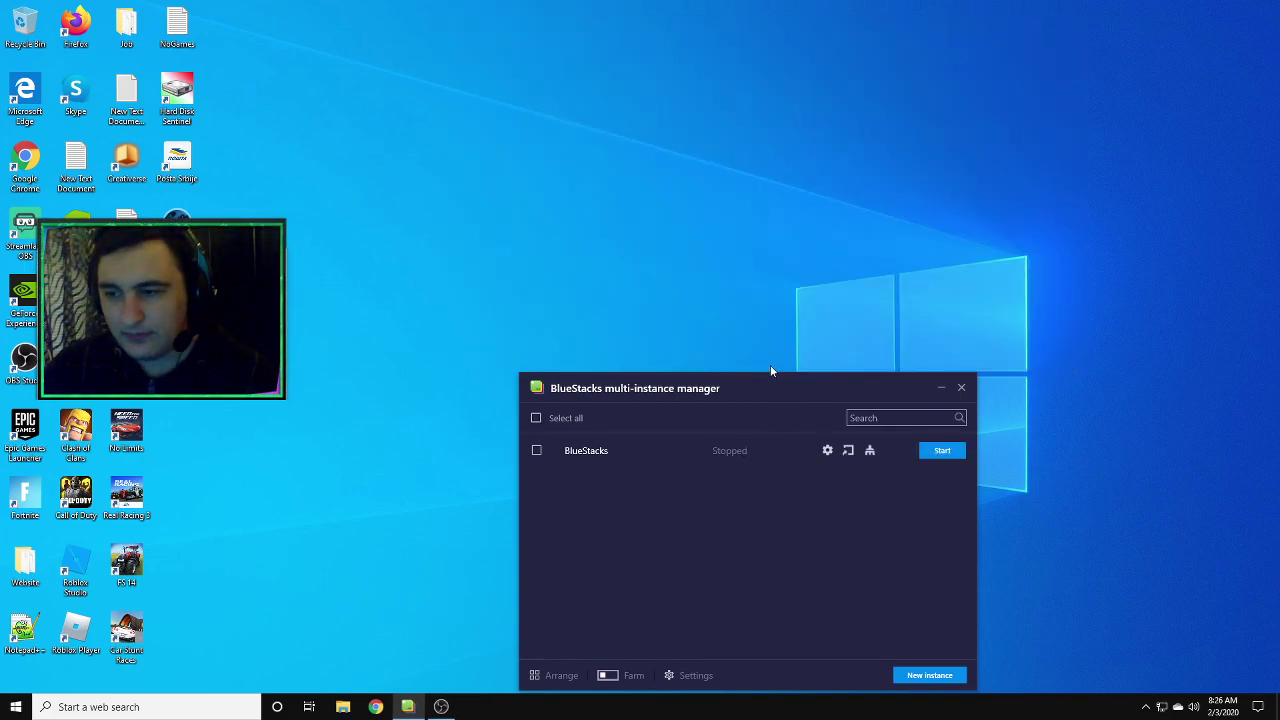
{"action": "left_click_drag", "start_coordinate": [780, 382], "coordinate": [778, 225]}
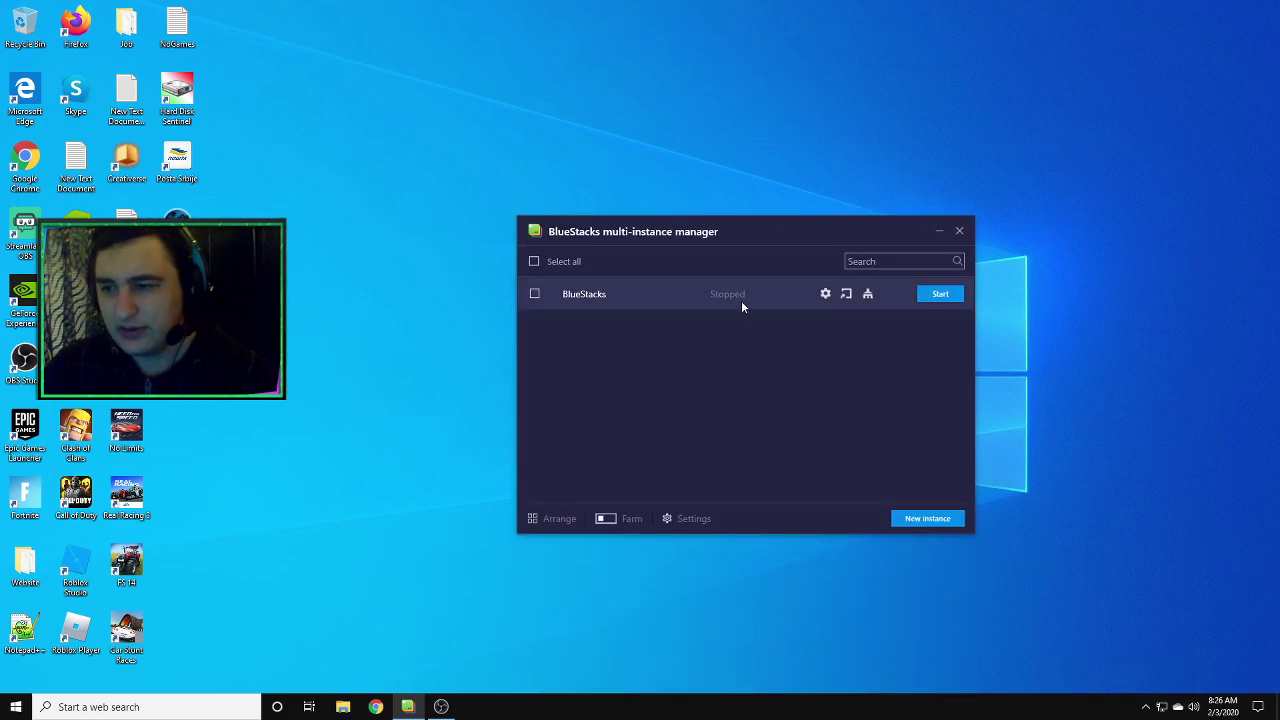
Examine the stopped instance's display resolution and DPI options and its engine graphics mode, GPU and ASTC texture options.
{"action": "left_click", "coordinate": [826, 294]}
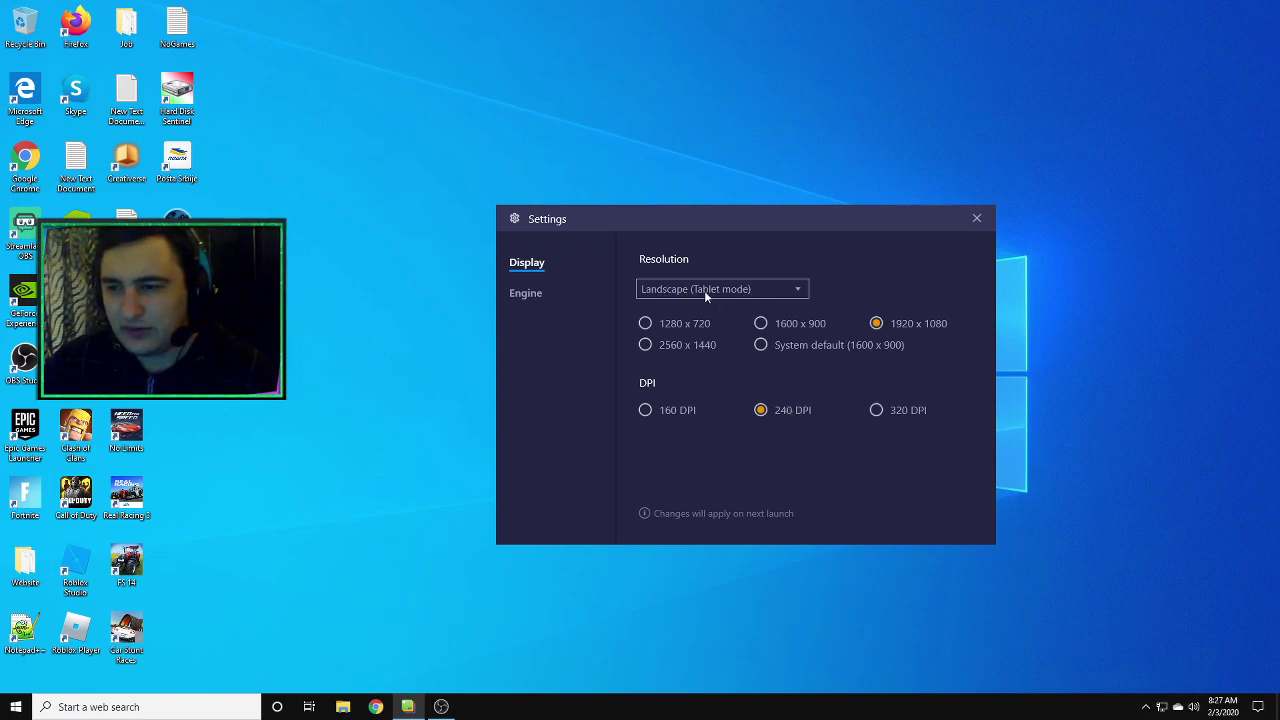
{"action": "left_click", "coordinate": [527, 294]}
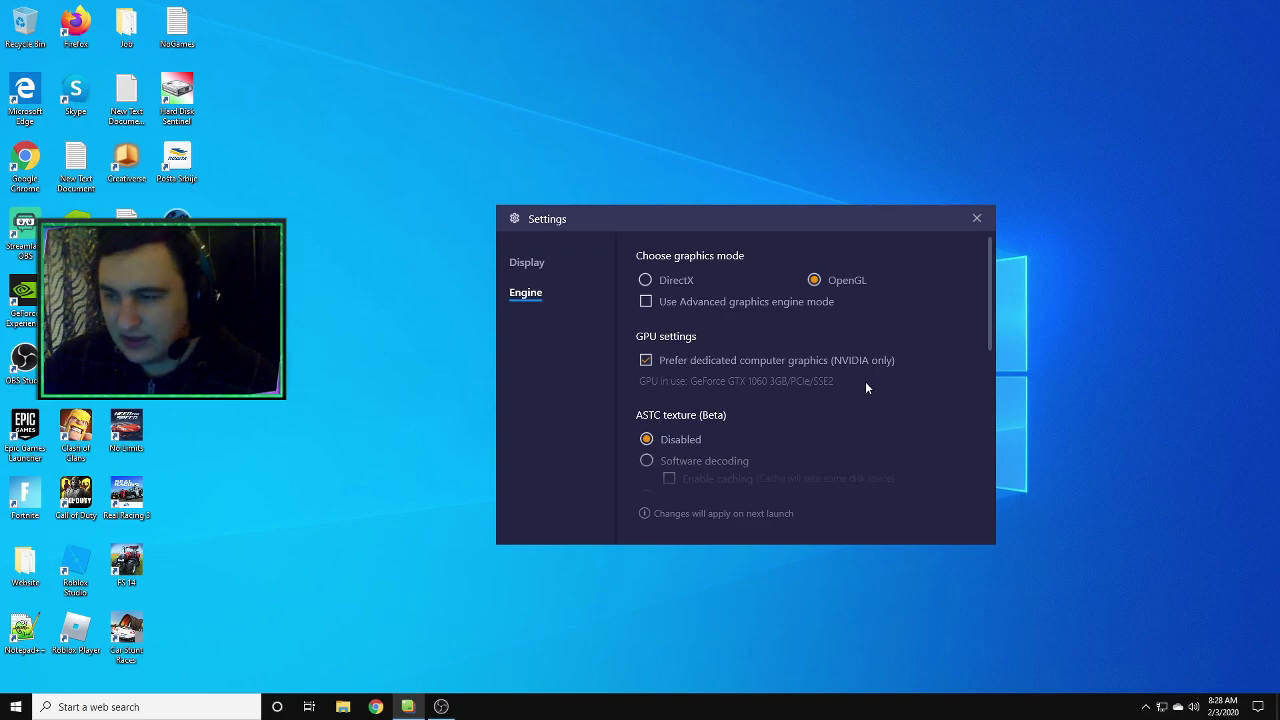
{"action": "scroll", "coordinate": [865, 381], "scroll_direction": "down", "scroll_amount": 2}
{"action": "scroll", "coordinate": [872, 350], "scroll_direction": "up", "scroll_amount": 1}
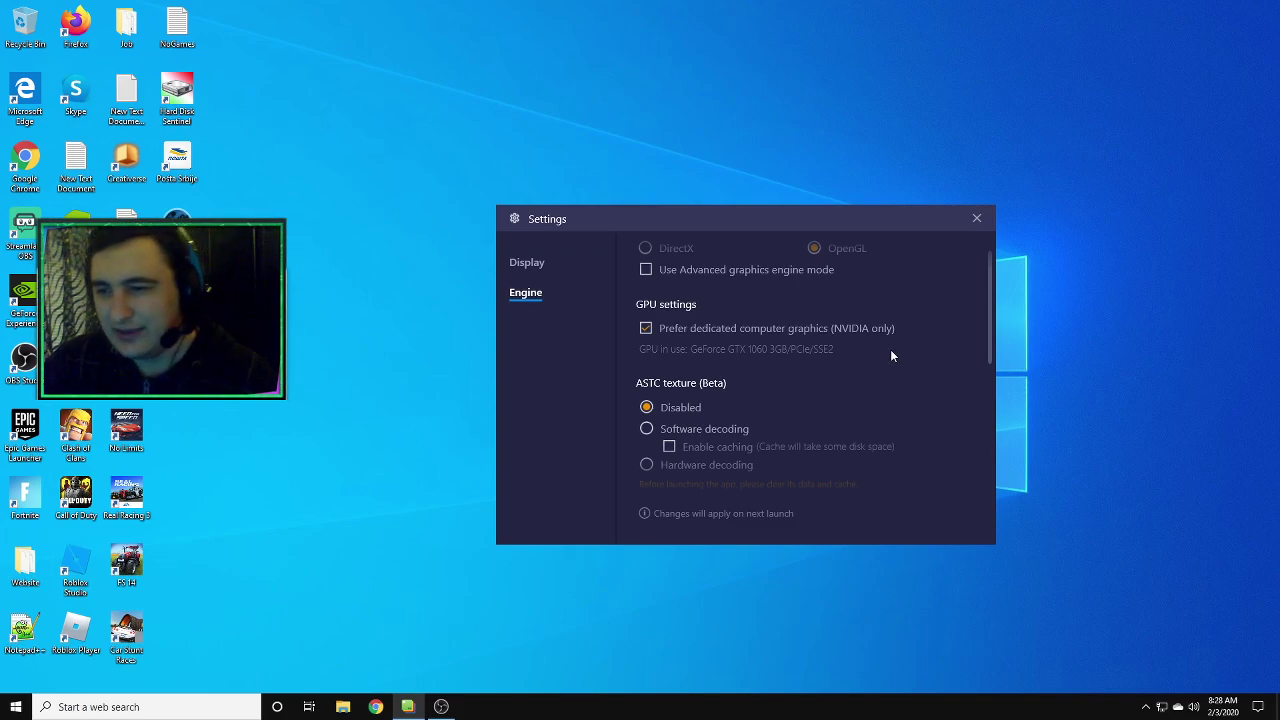
{"action": "scroll", "coordinate": [881, 356], "scroll_direction": "down", "scroll_amount": 2}
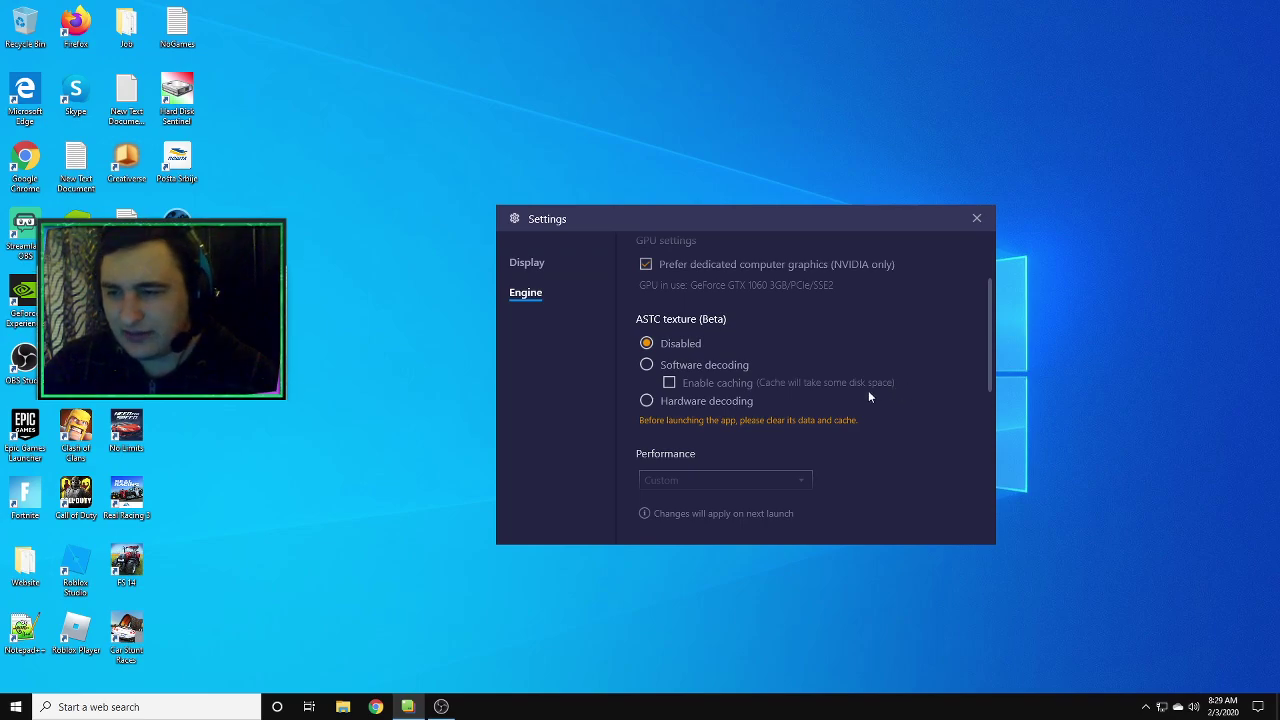
Examine the instance's performance options for CPU cores, memory and frame rate, keep them as they are, and close the settings.
{"action": "scroll", "coordinate": [895, 405], "scroll_direction": "down", "scroll_amount": 3}
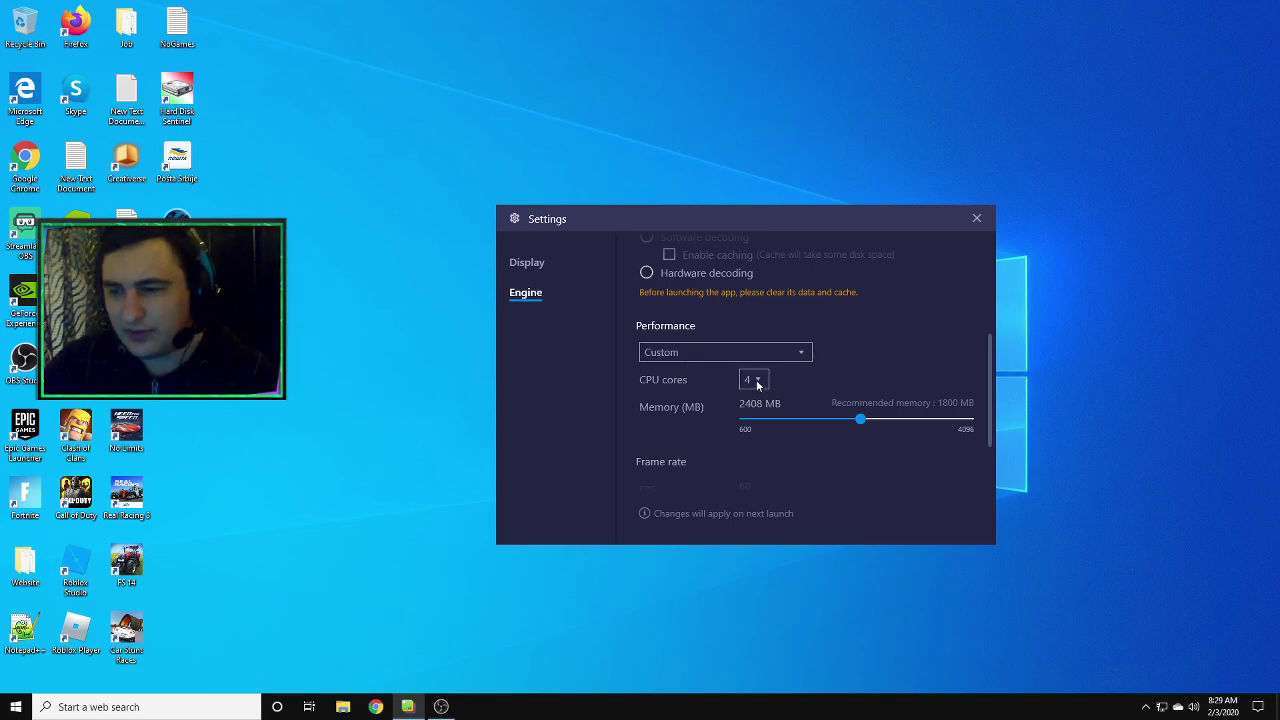
{"action": "scroll", "coordinate": [940, 366], "scroll_direction": "down", "scroll_amount": 1}
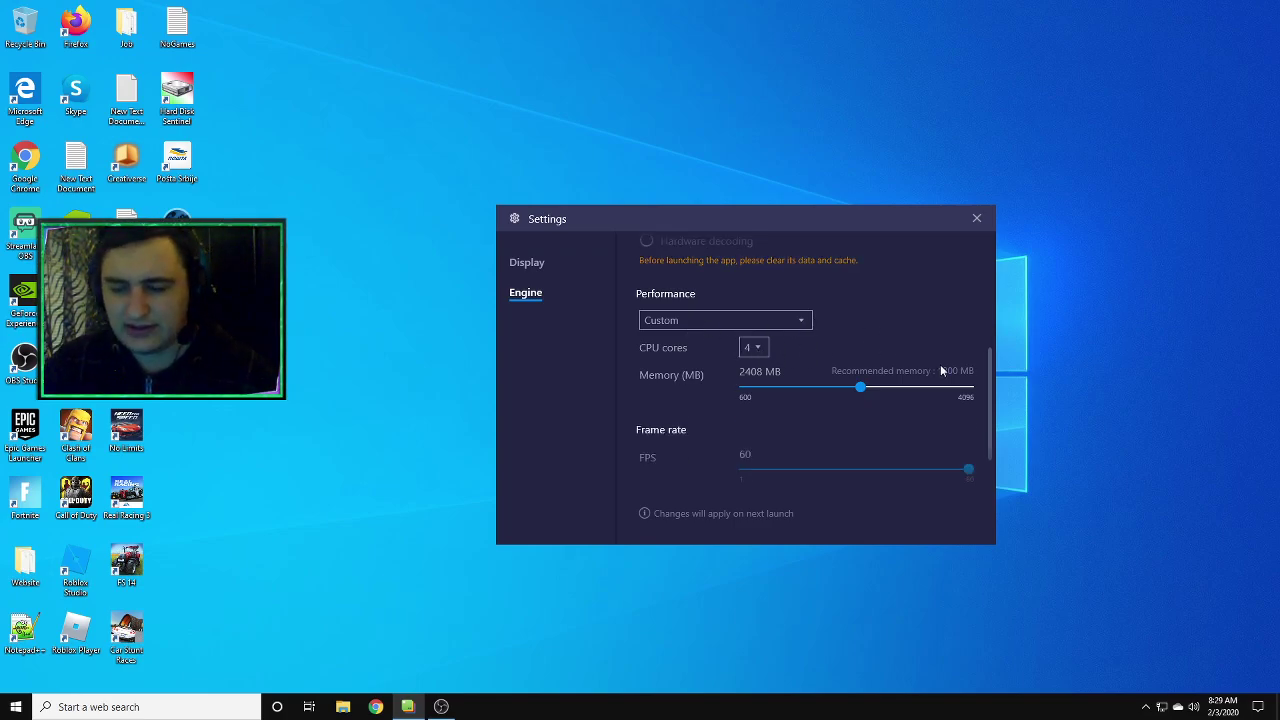
{"action": "left_click", "coordinate": [761, 347]}
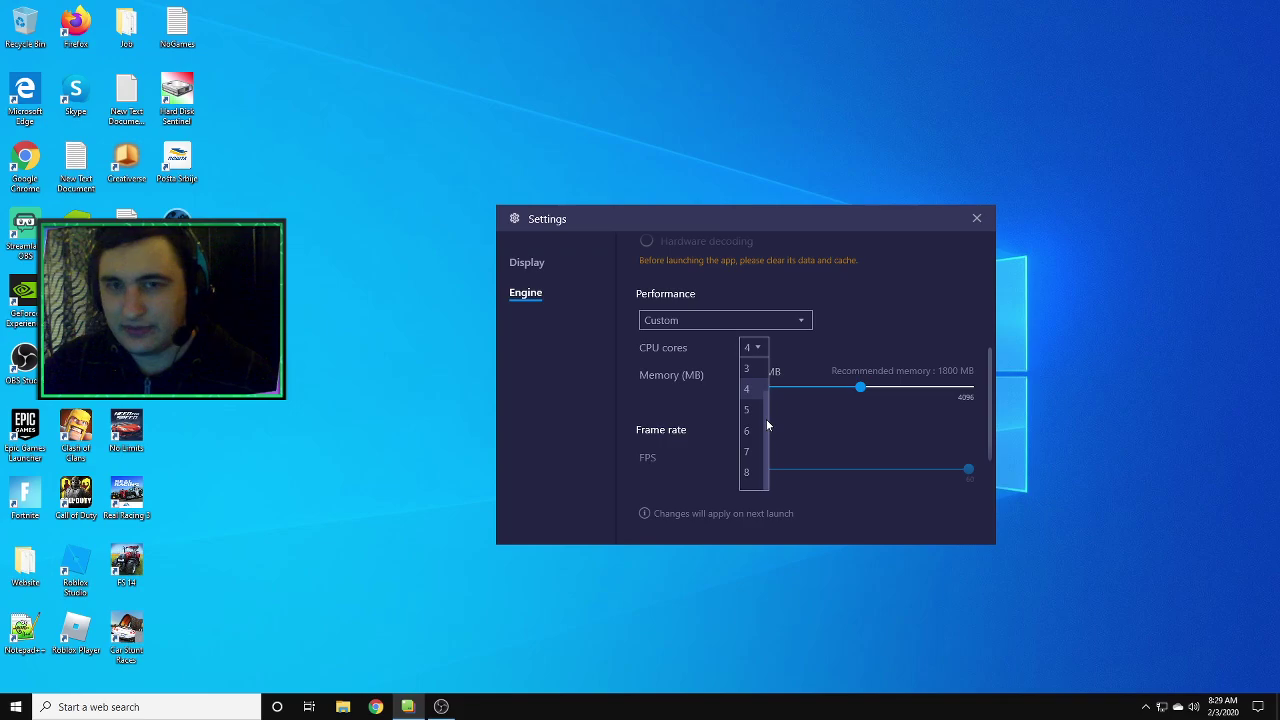
{"action": "mouse_move", "coordinate": [766, 420]}
{"action": "left_mouse_down"}
{"action": "mouse_move", "coordinate": [766, 392]}
{"action": "mouse_move", "coordinate": [767, 431]}
{"action": "left_mouse_up"}
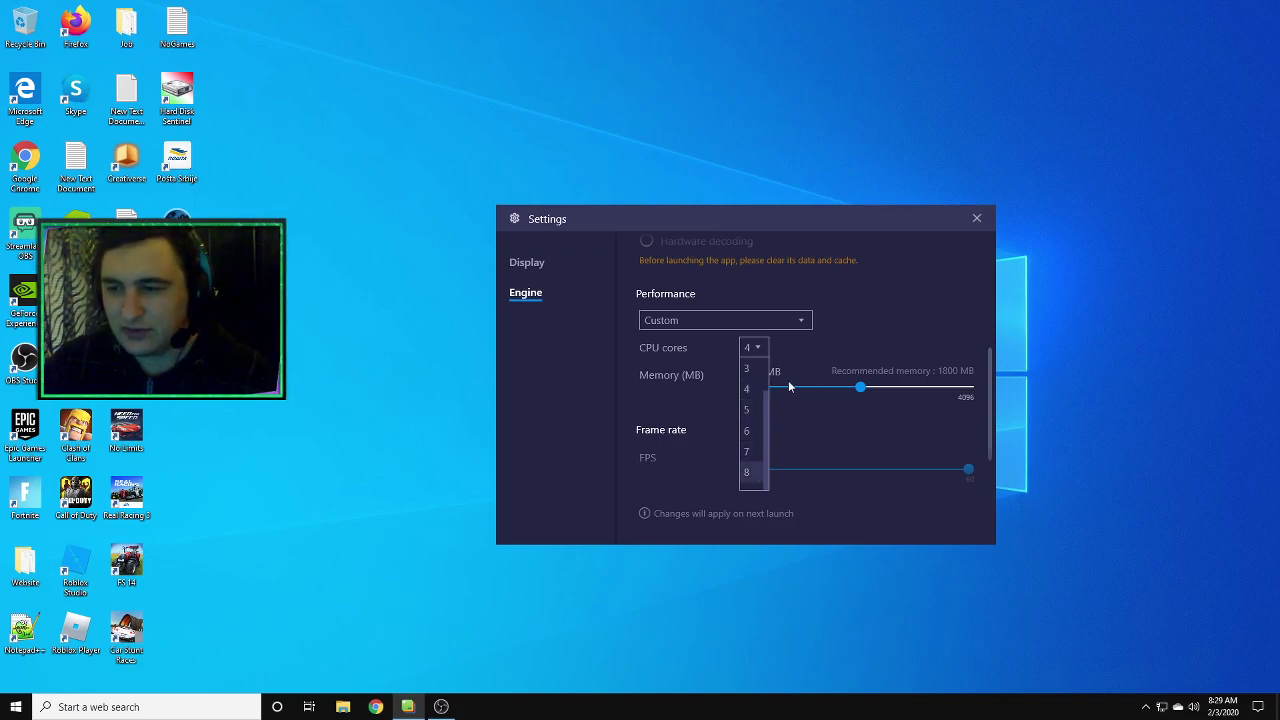
{"action": "left_click", "coordinate": [850, 326]}
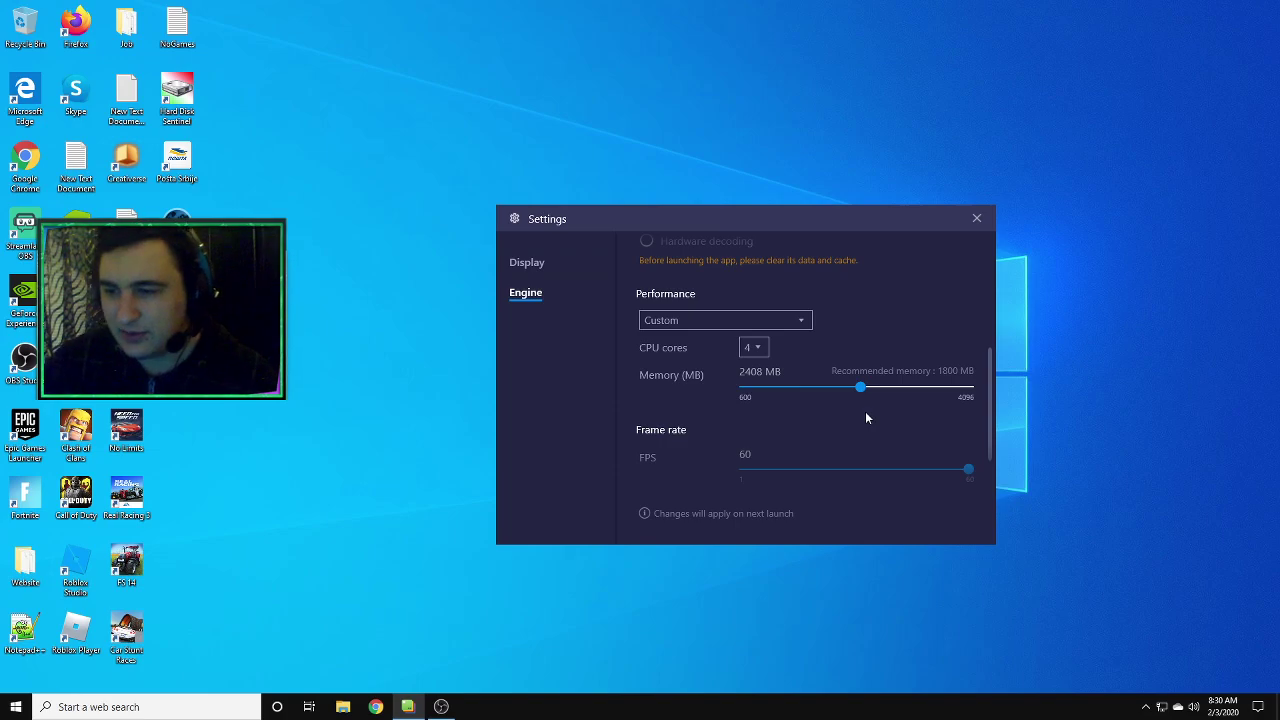
{"action": "scroll", "coordinate": [867, 418], "scroll_direction": "down", "scroll_amount": 2}
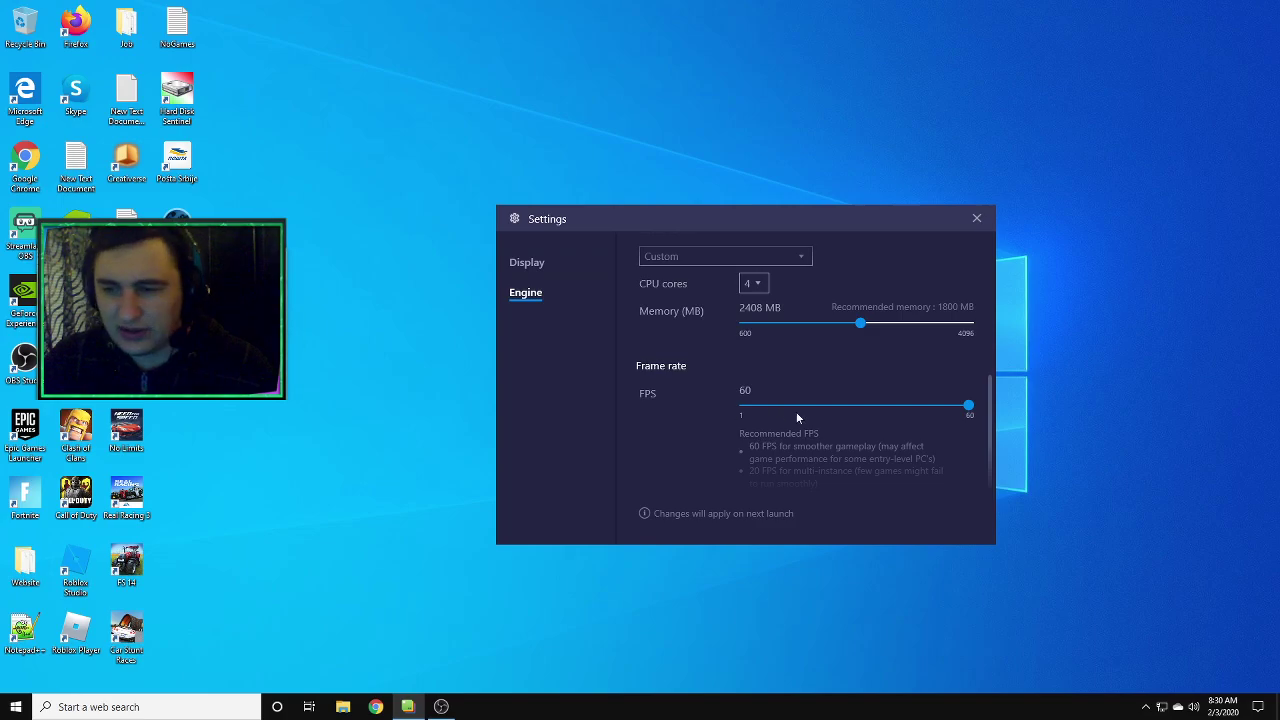
{"action": "scroll", "coordinate": [859, 426], "scroll_direction": "down", "scroll_amount": 1}
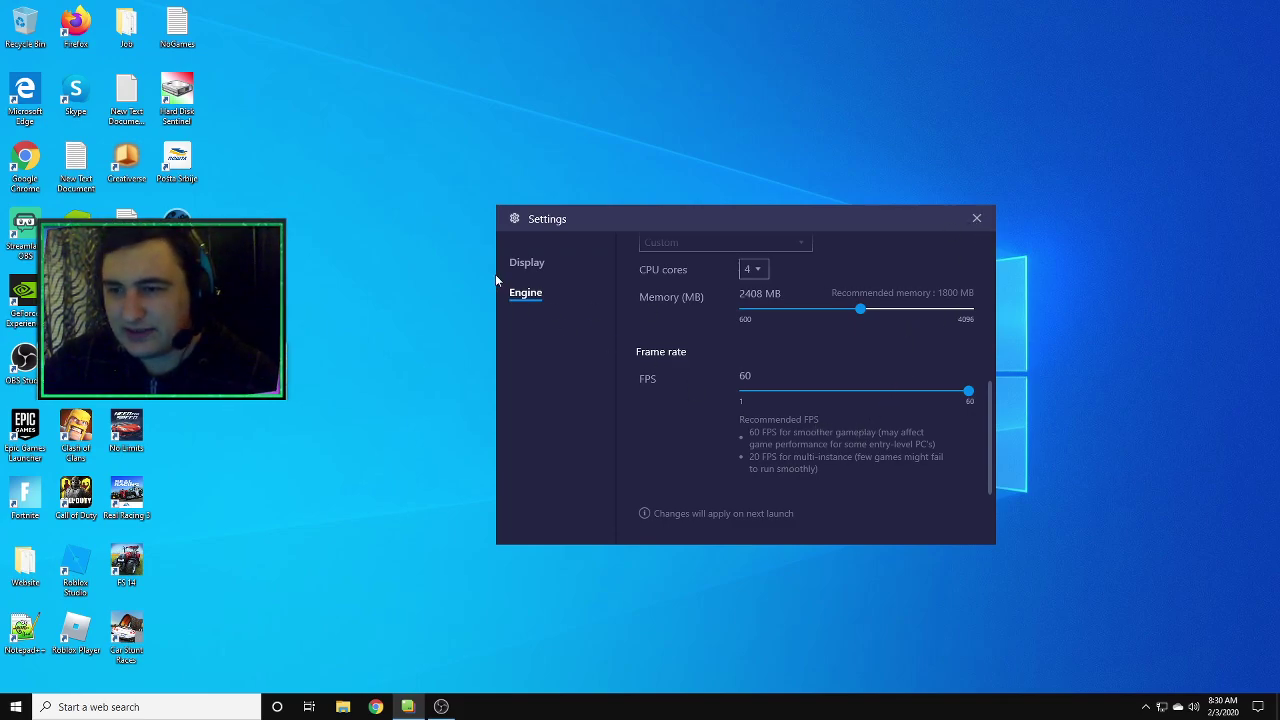
{"action": "left_click", "coordinate": [977, 218]}
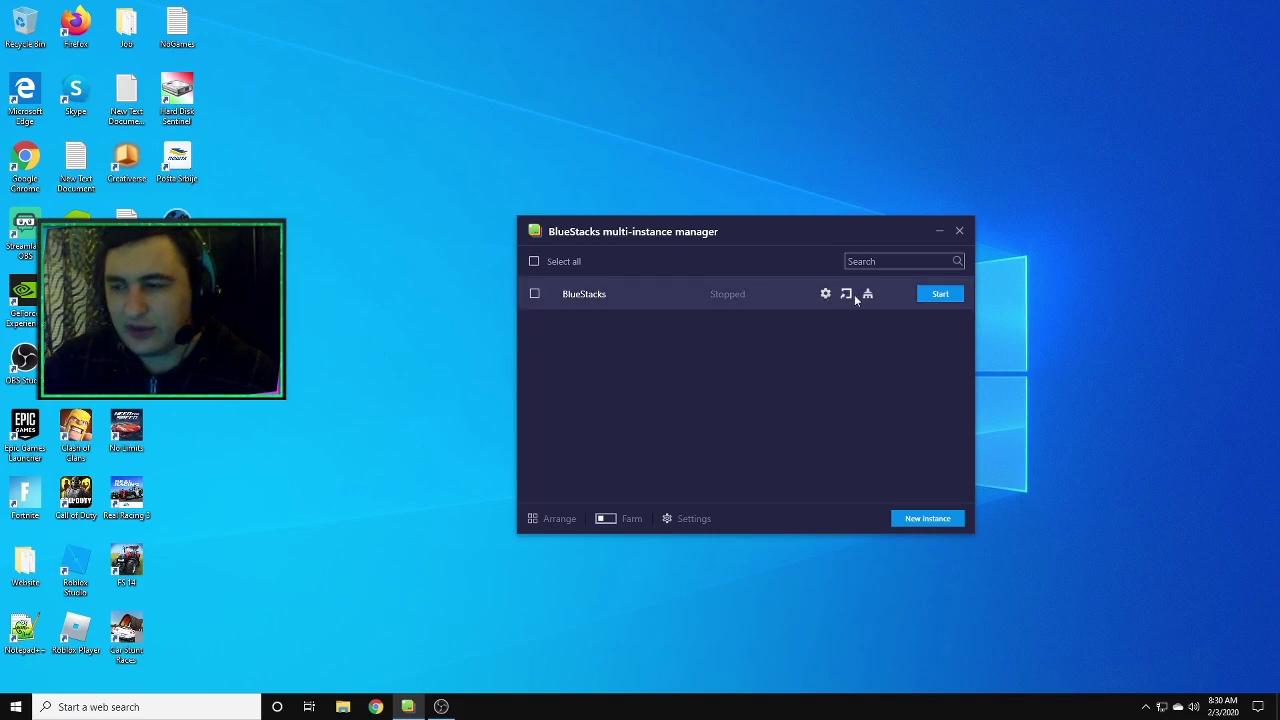
Start the BlueStacks instance and arrange its window above the multi-instance manager.
{"action": "left_click", "coordinate": [940, 293]}
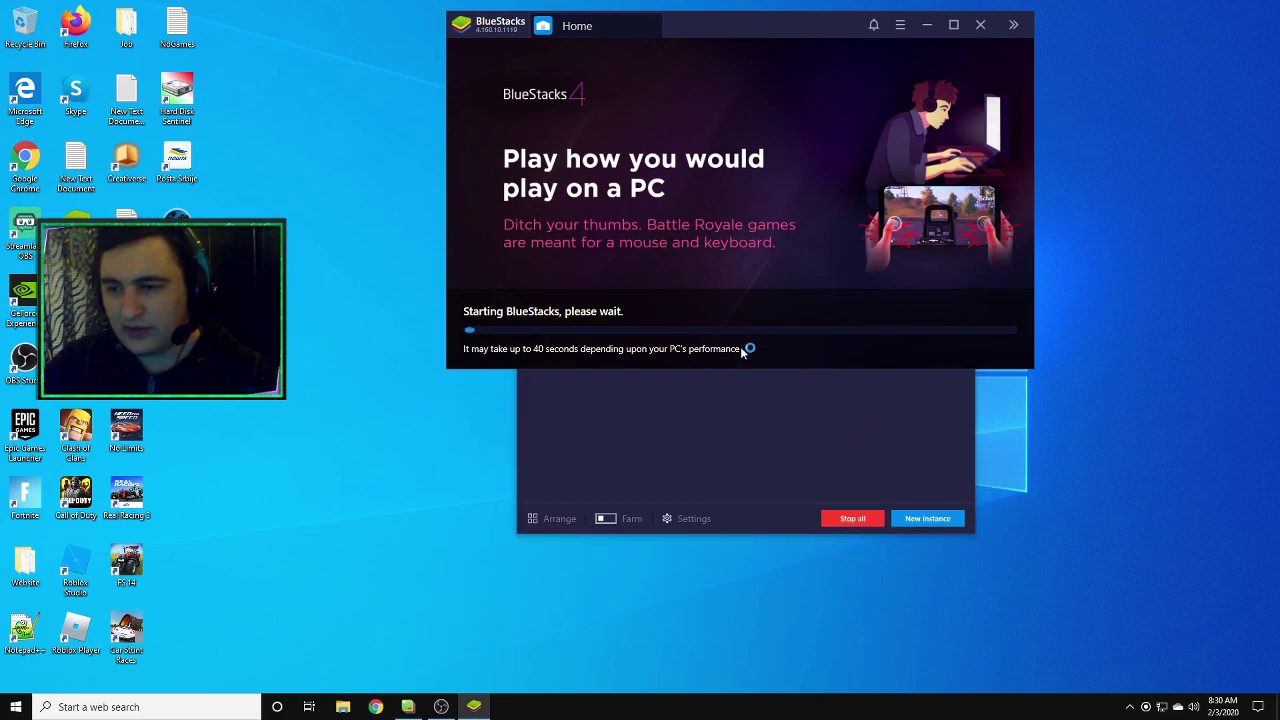
{"action": "left_click", "coordinate": [723, 432]}
{"action": "left_click_drag", "start_coordinate": [767, 226], "coordinate": [777, 380]}
{"action": "left_click_drag", "start_coordinate": [771, 27], "coordinate": [823, 18]}
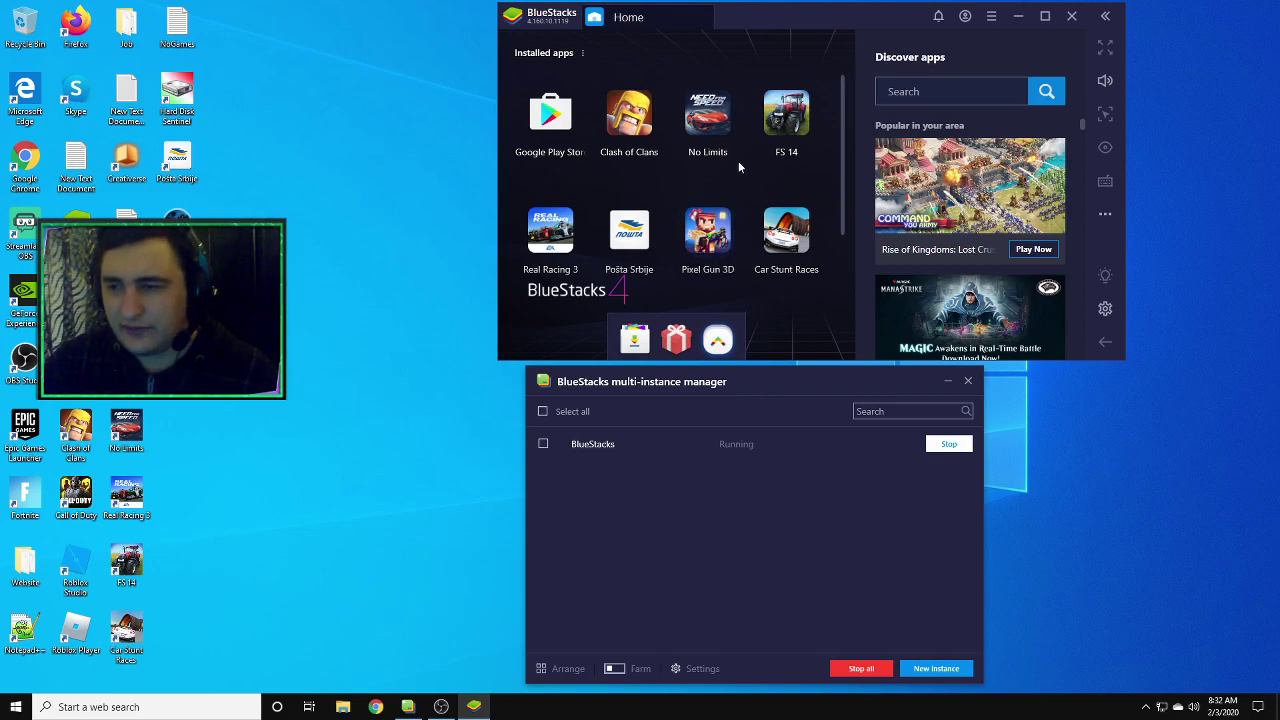
Launch Call of Duty from the installed apps in BlueStacks.
{"action": "scroll", "coordinate": [739, 188], "scroll_direction": "down", "scroll_amount": 2}
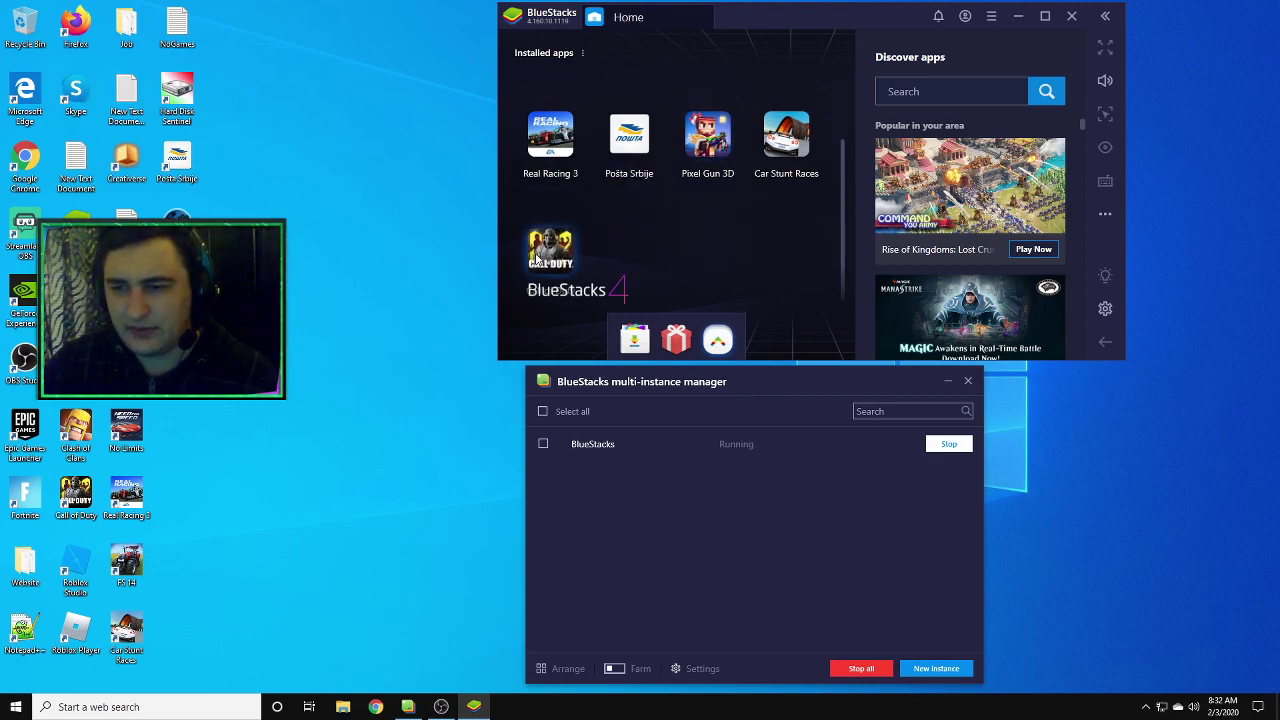
{"action": "left_click", "coordinate": [540, 255]}
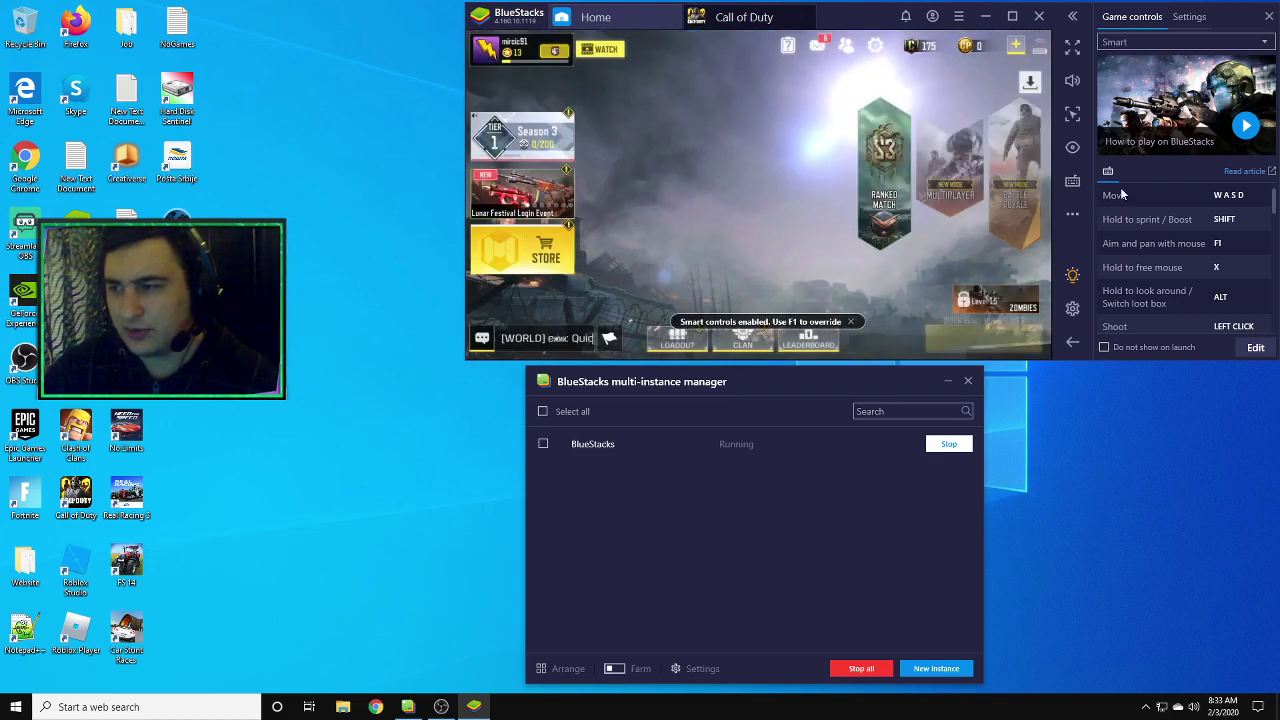
Review the Smart scheme's key bindings and the gameplay settings for in-game resolution and graphics quality.
{"action": "scroll", "coordinate": [1176, 248], "scroll_direction": "down", "scroll_amount": 5}
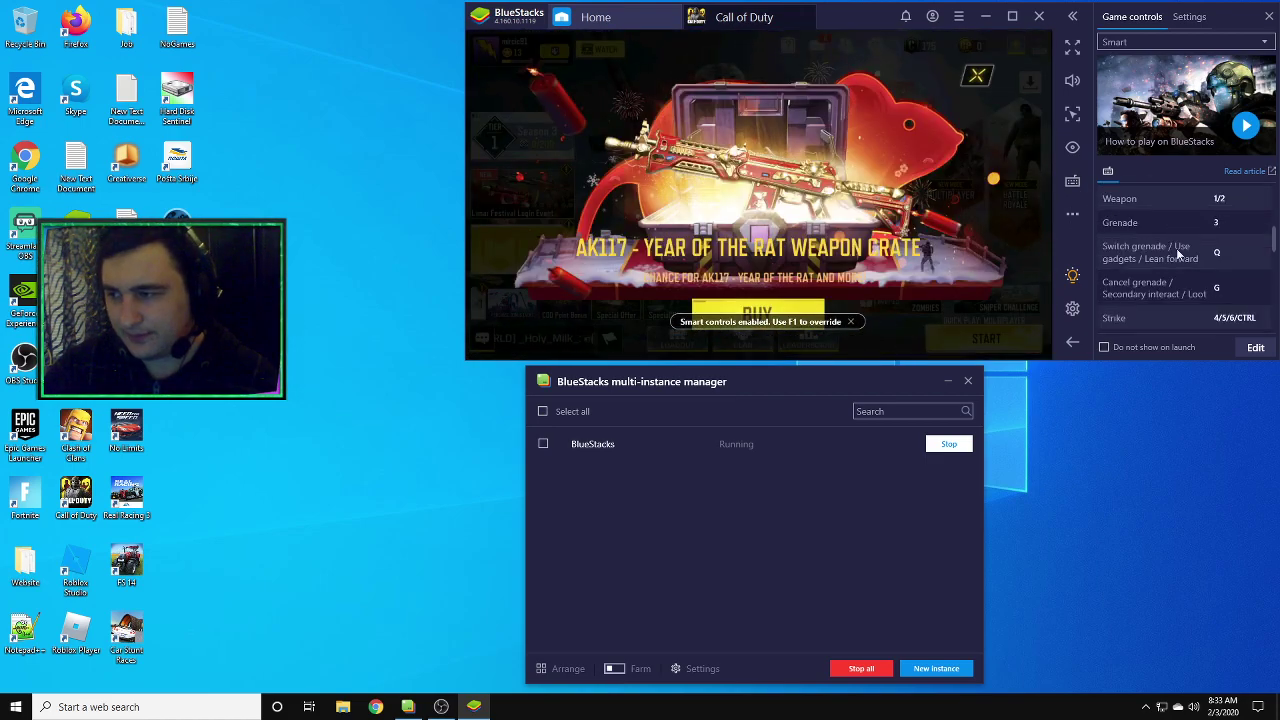
{"action": "scroll", "coordinate": [1154, 247], "scroll_direction": "down", "scroll_amount": 3}
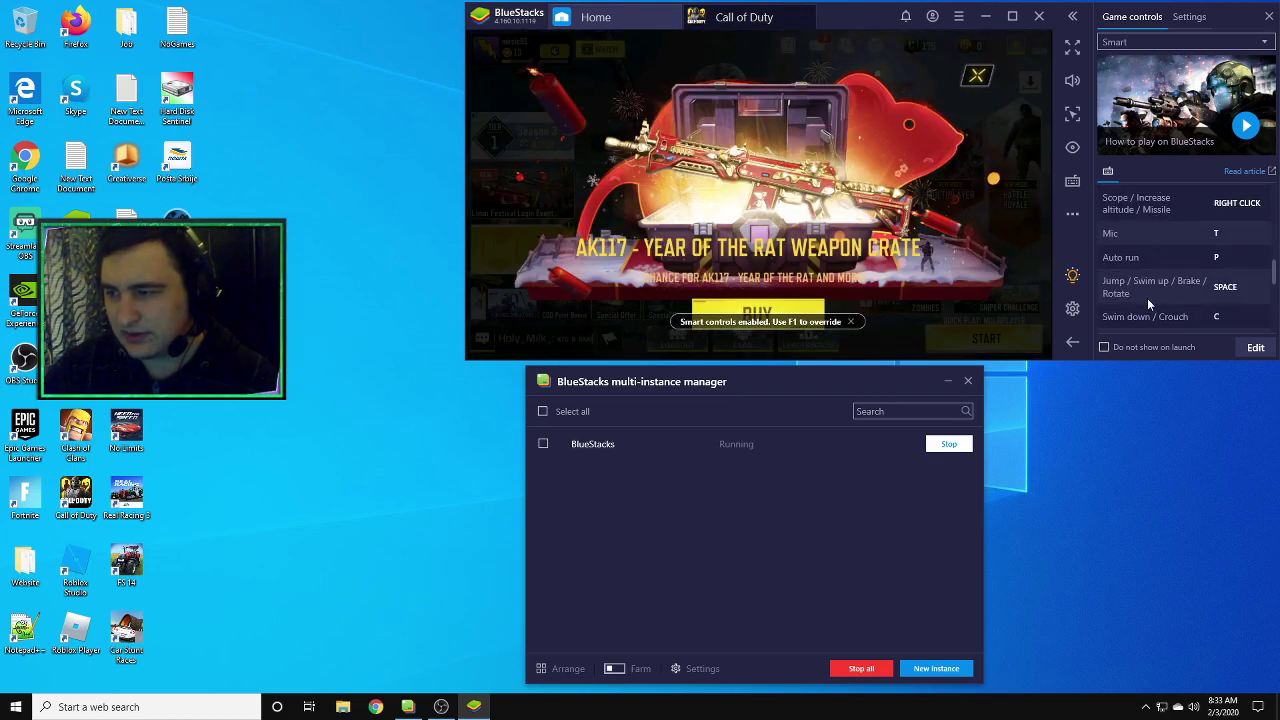
{"action": "scroll", "coordinate": [1149, 304], "scroll_direction": "up", "scroll_amount": 3}
{"action": "scroll", "coordinate": [1147, 298], "scroll_direction": "up", "scroll_amount": 5}
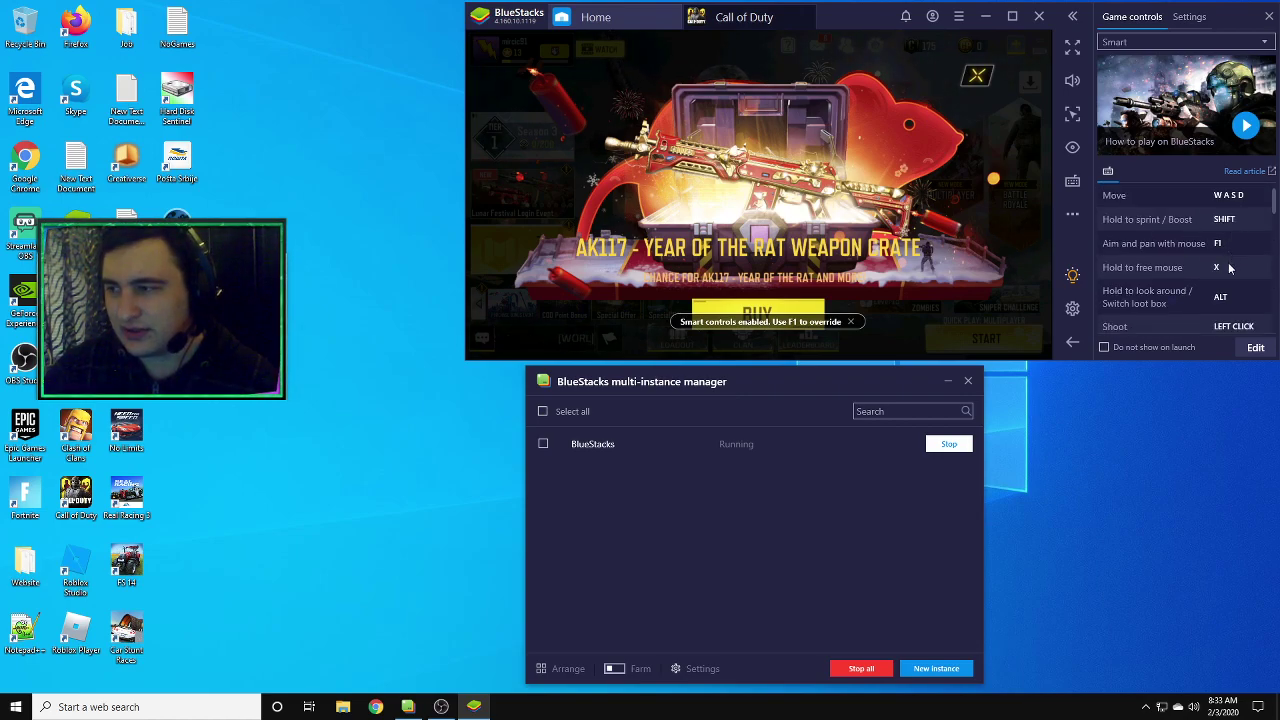
{"action": "left_click", "coordinate": [1190, 18]}
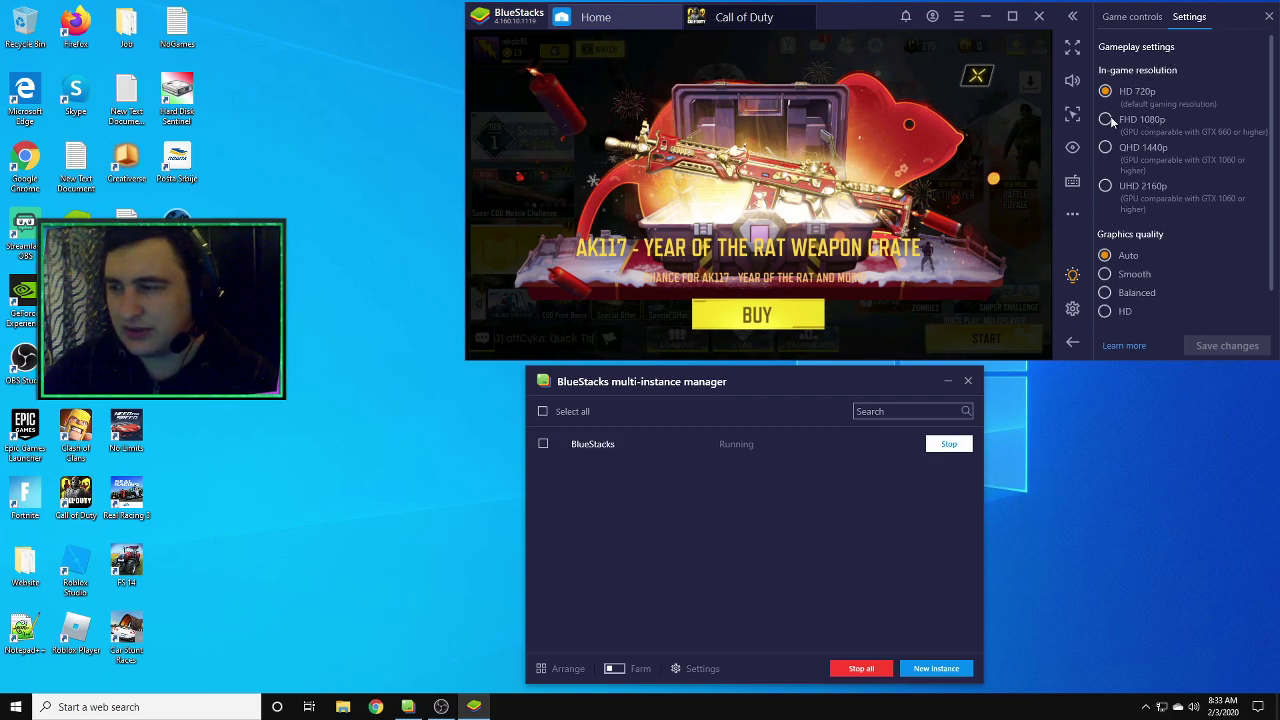
{"action": "scroll", "coordinate": [1194, 247], "scroll_direction": "down", "scroll_amount": 1}
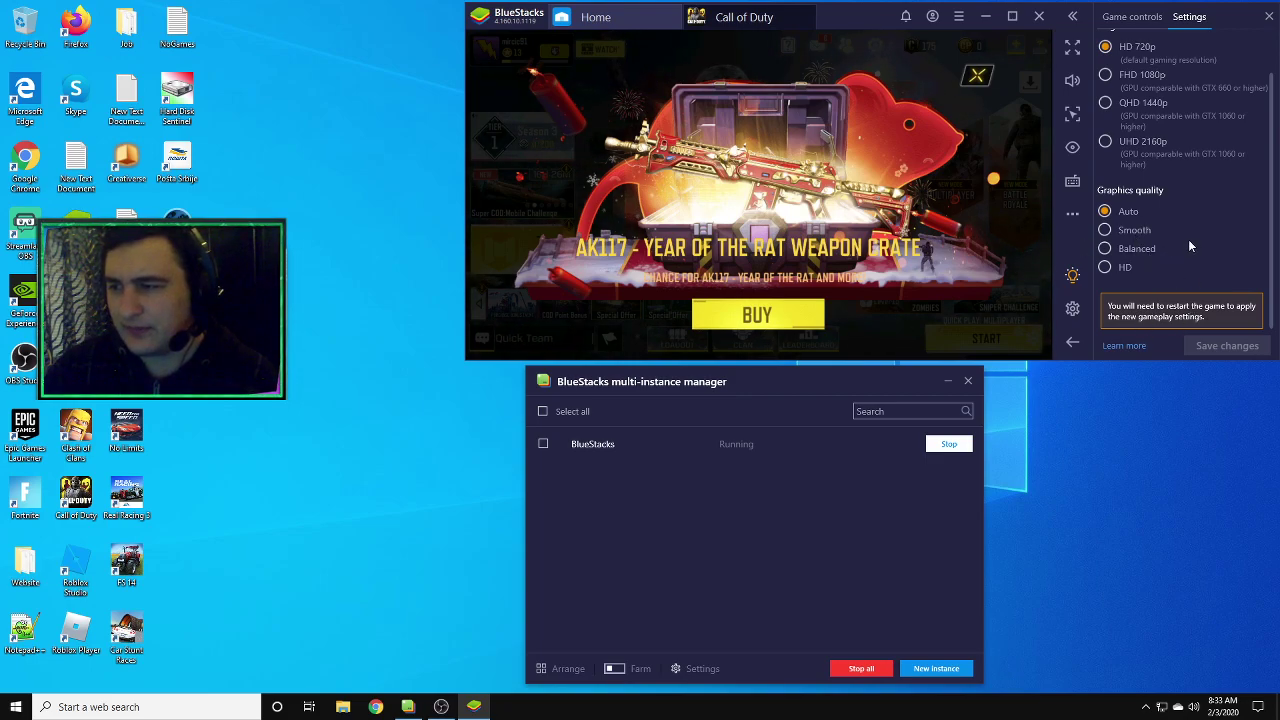
{"action": "scroll", "coordinate": [1188, 245], "scroll_direction": "up", "scroll_amount": 1}
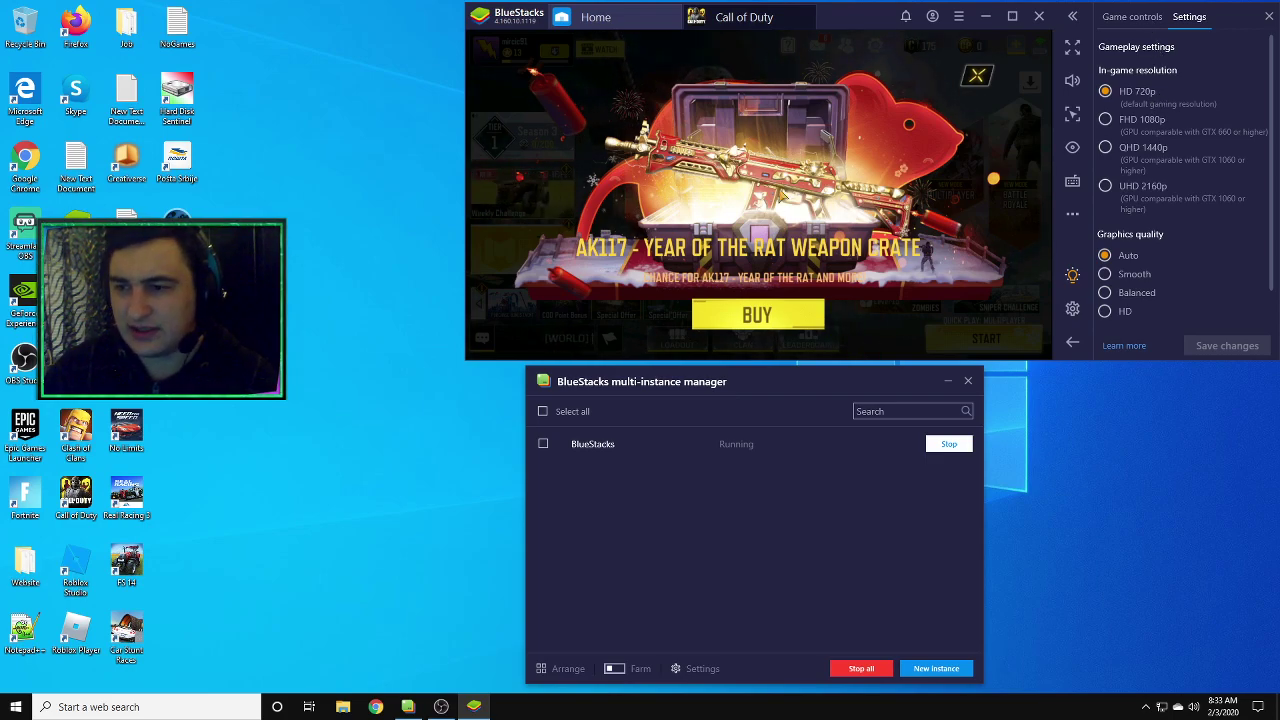
Dismiss the game's promotional pop-ups, show the game controls guide again, and leave the event page for the main lobby.
{"action": "left_click", "coordinate": [975, 80]}
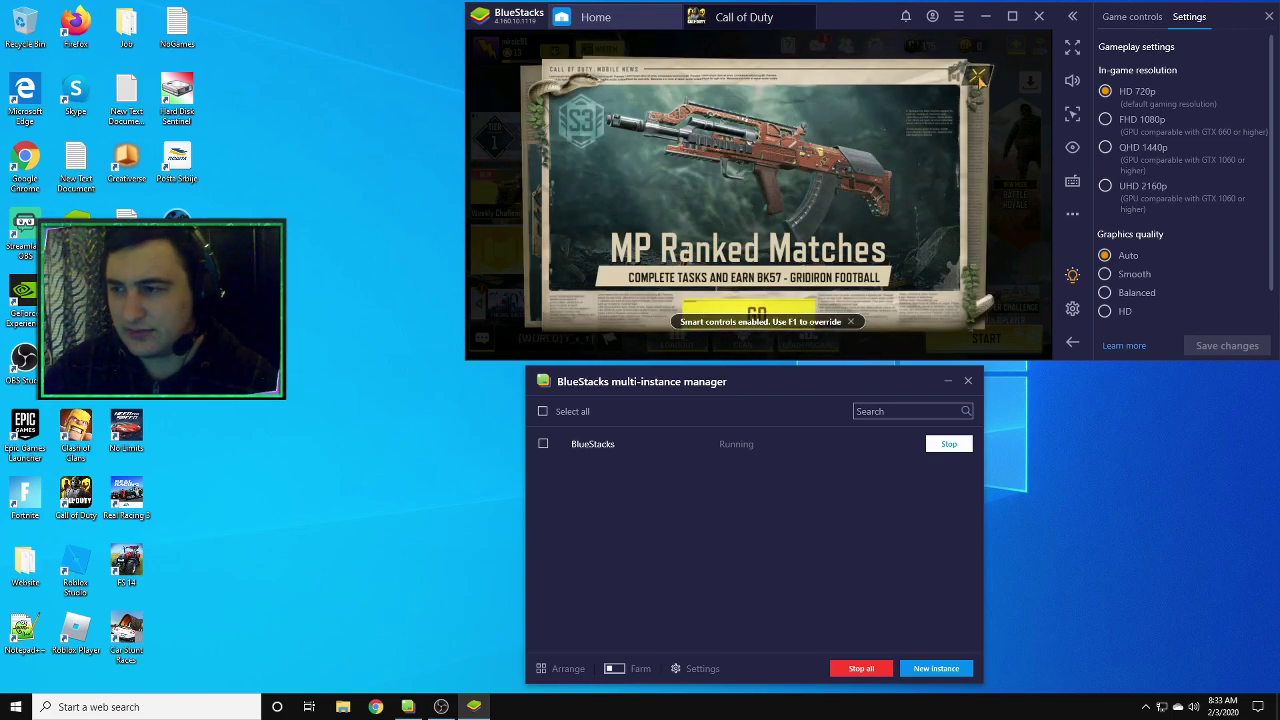
{"action": "left_click", "coordinate": [978, 80]}
{"action": "left_click", "coordinate": [978, 81]}
{"action": "left_click", "coordinate": [979, 82]}
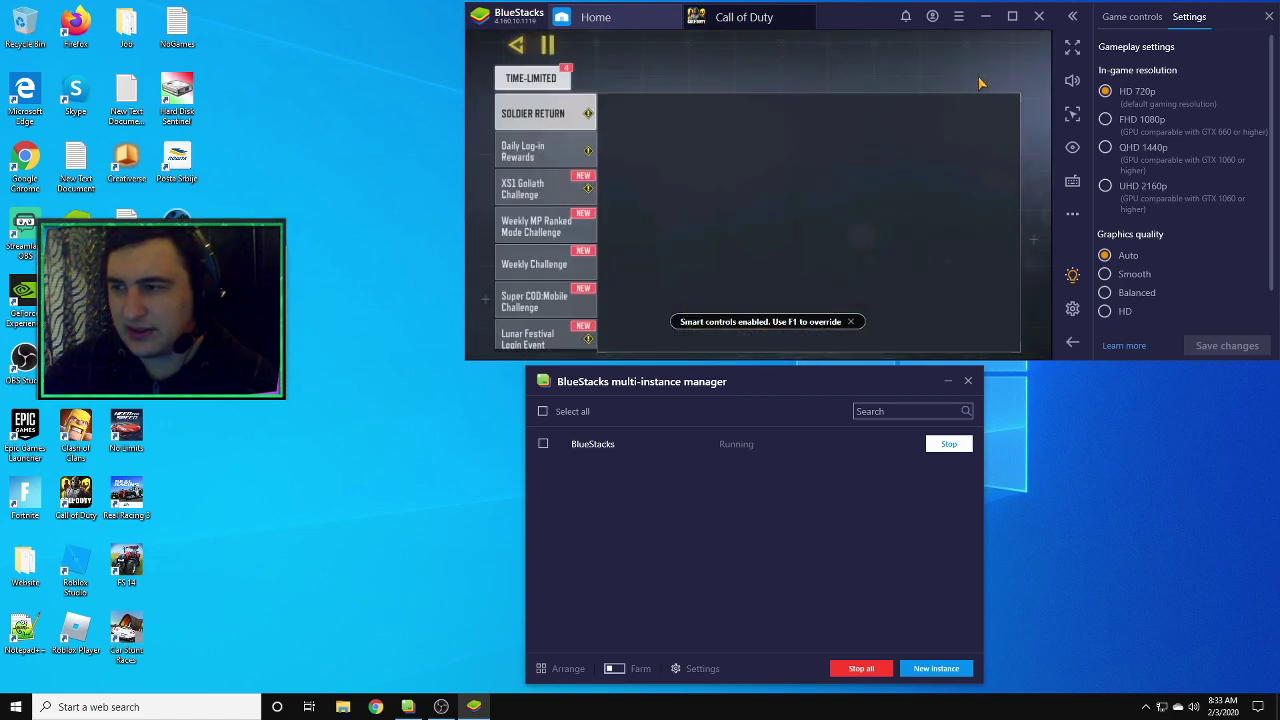
{"action": "left_click", "coordinate": [1142, 18]}
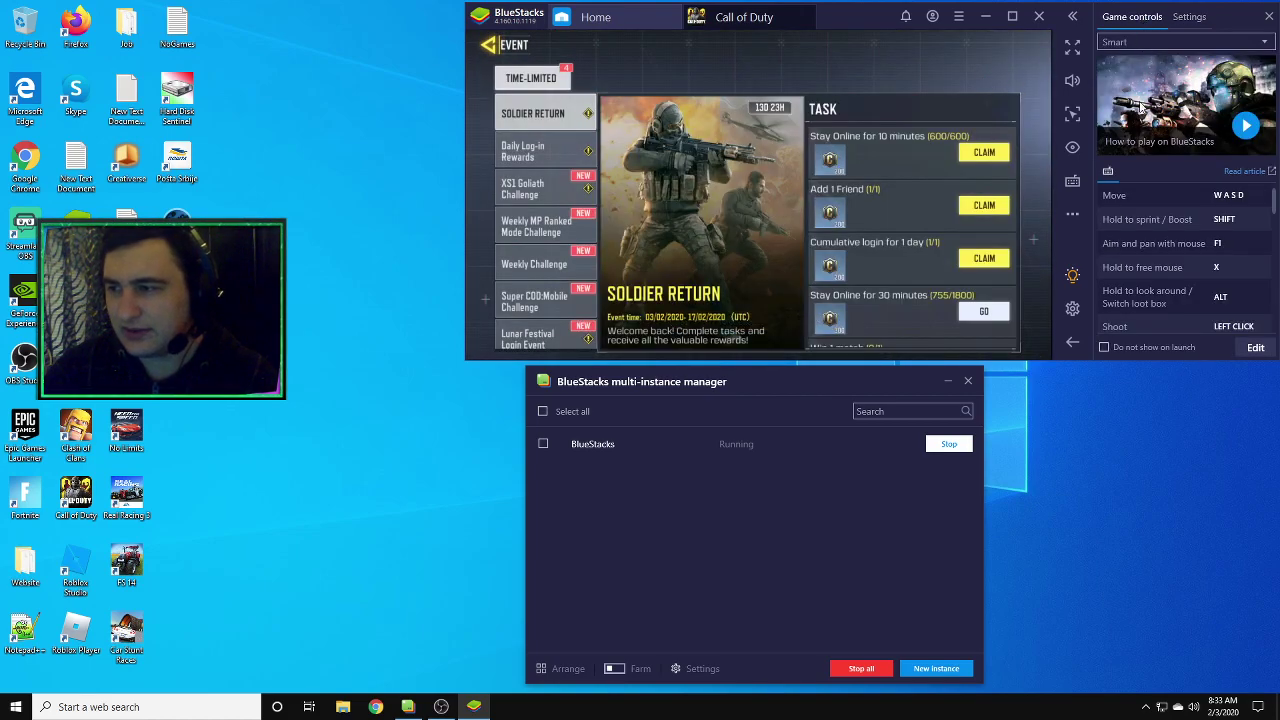
{"action": "left_click", "coordinate": [519, 48]}
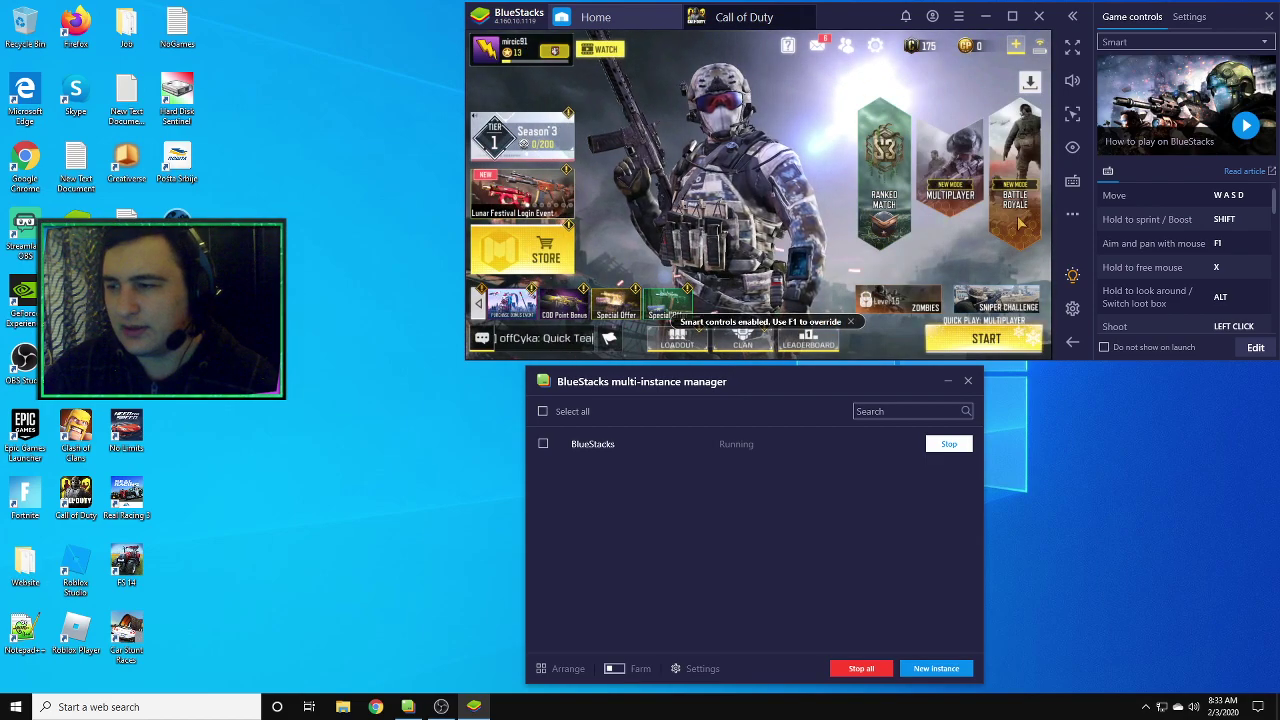
Open the advanced game controls editor for Call of Duty and switch the control scheme to Battle Royale.
{"action": "left_click", "coordinate": [1072, 184]}
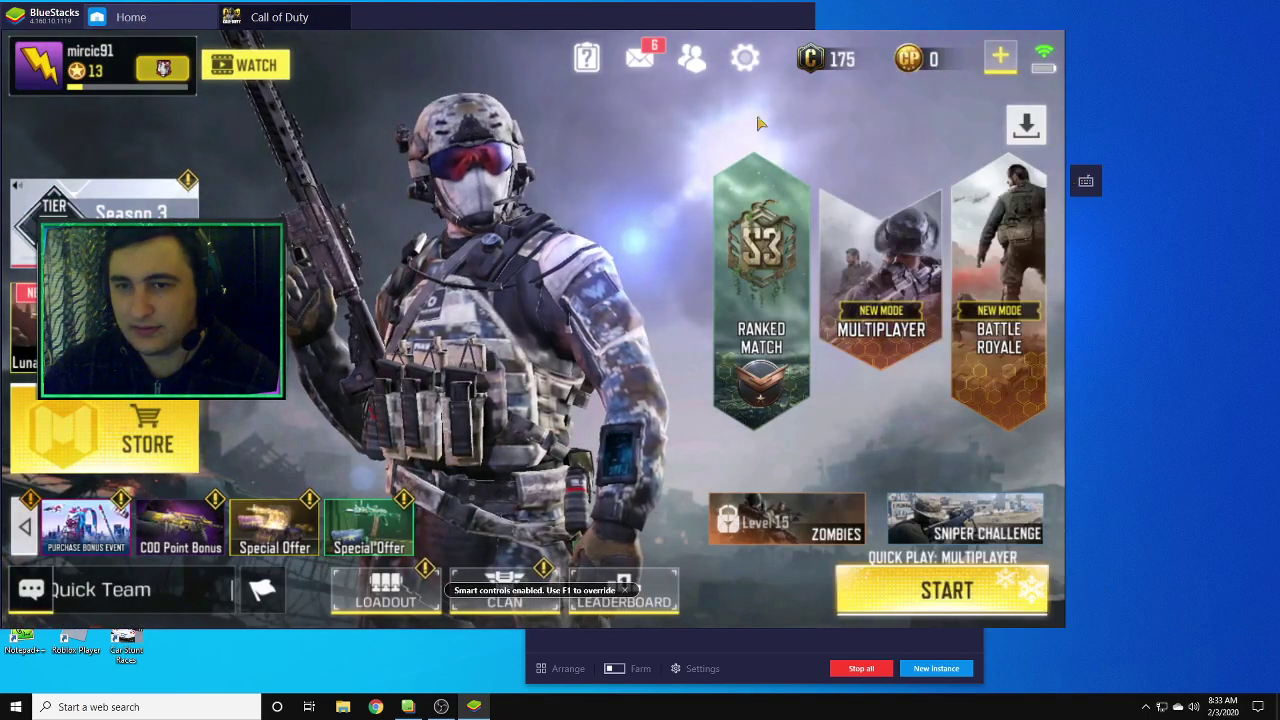
{"action": "left_click", "coordinate": [1080, 184]}
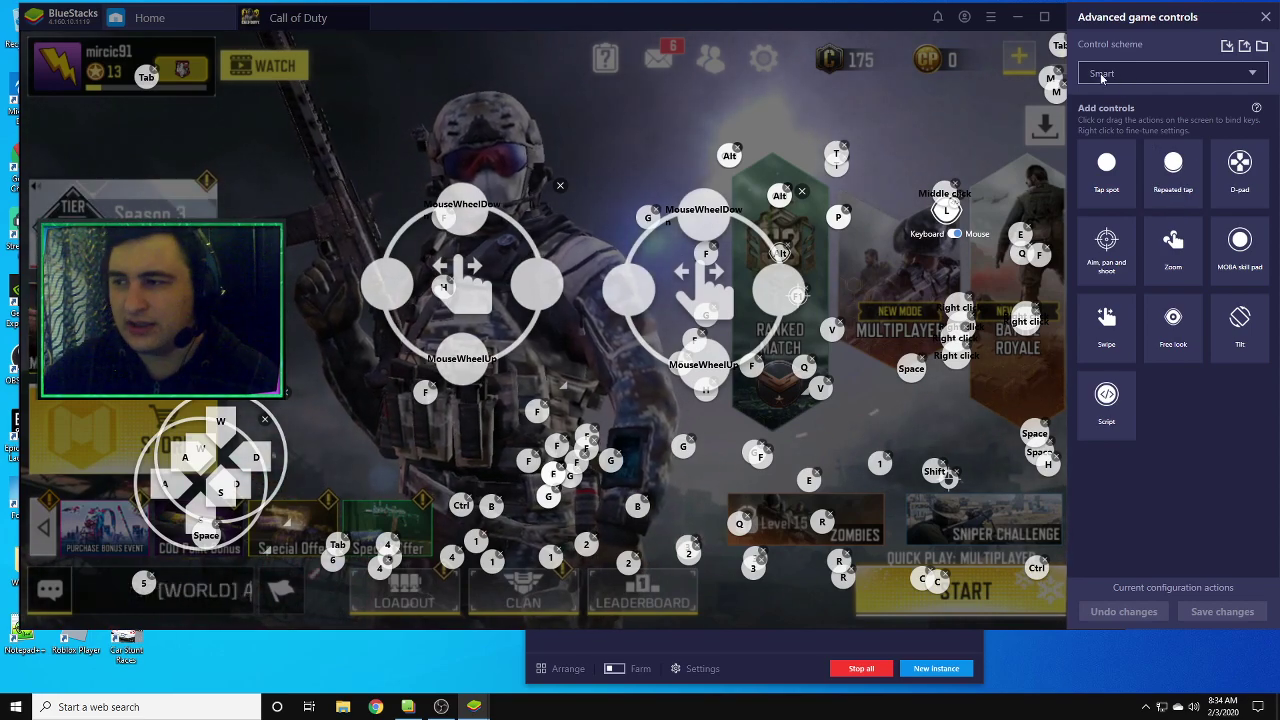
{"action": "left_click", "coordinate": [1165, 78]}
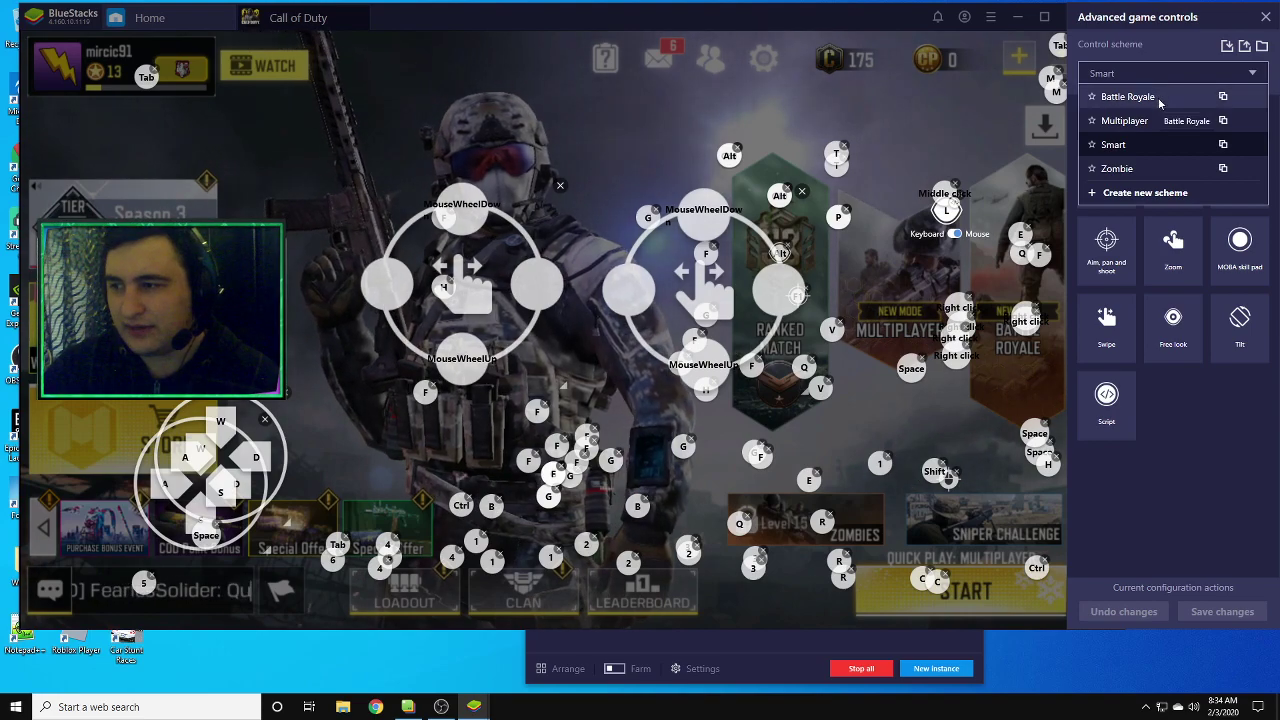
{"action": "left_click", "coordinate": [1130, 97]}
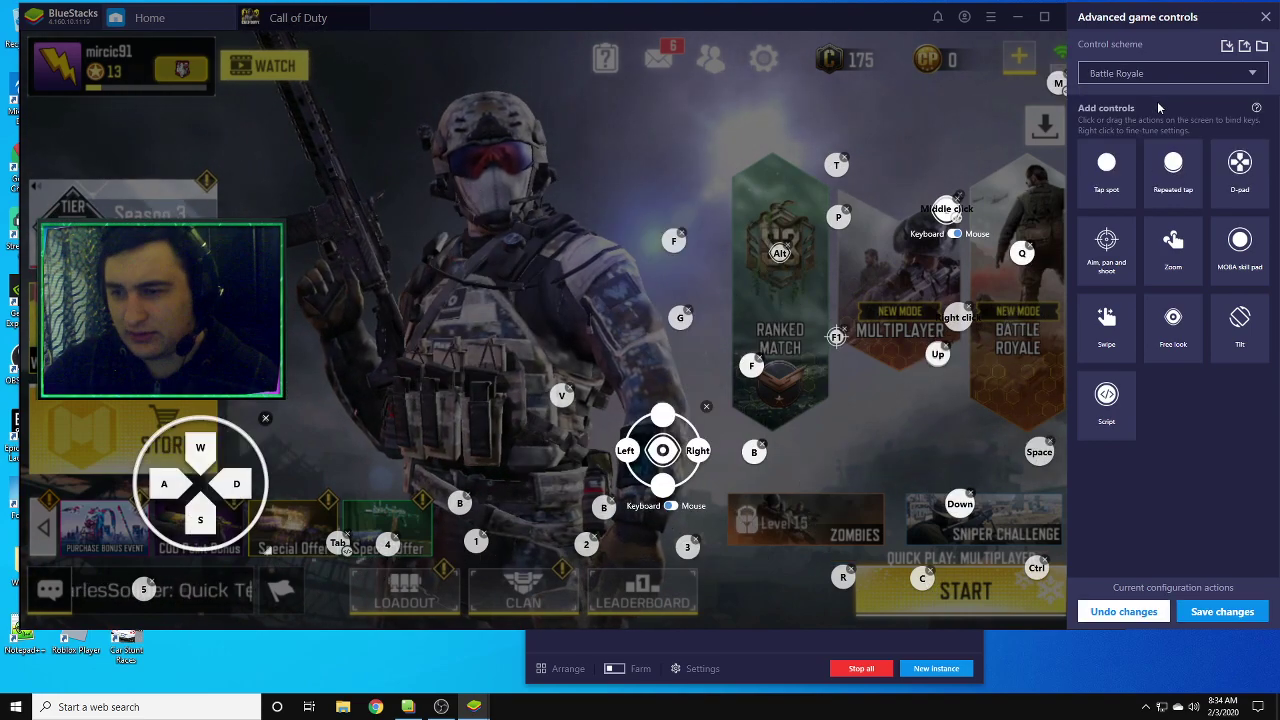
Compare the key layouts of the Multiplayer and Zombie control schemes, and switch to the Smart scheme.
{"action": "left_click", "coordinate": [1146, 74]}
{"action": "left_click", "coordinate": [1124, 120]}
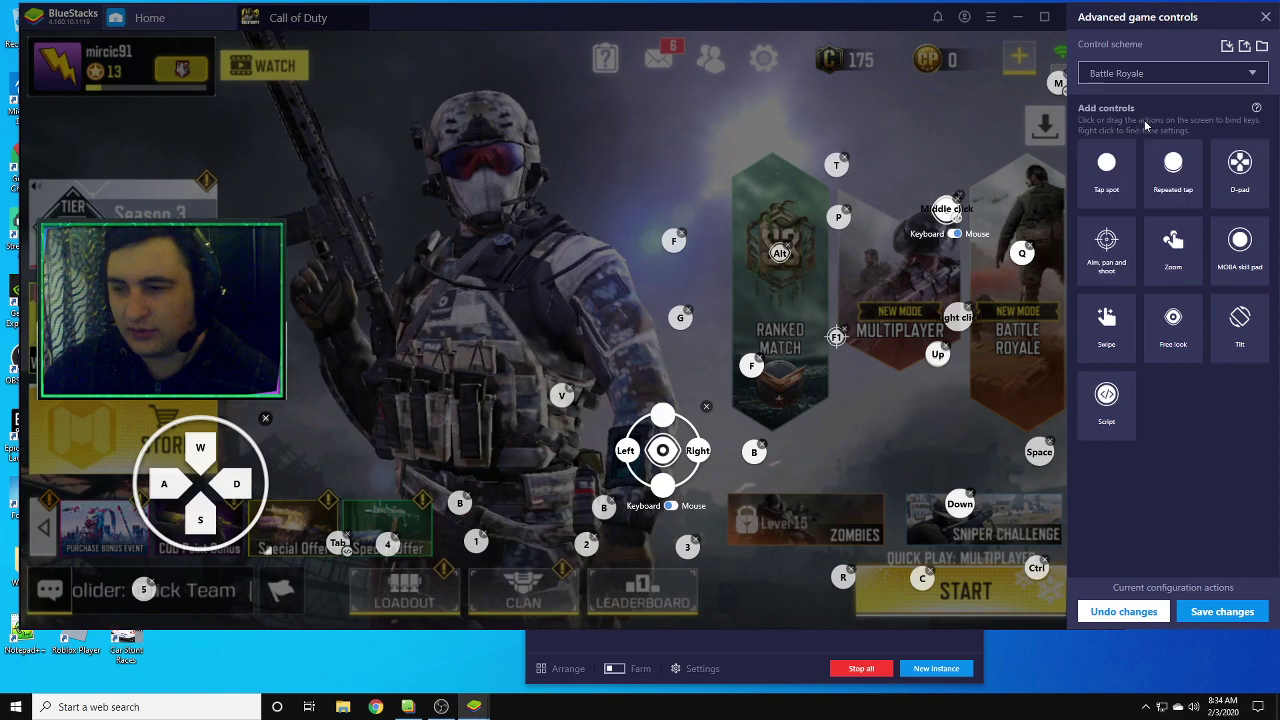
{"action": "left_click", "coordinate": [1155, 74]}
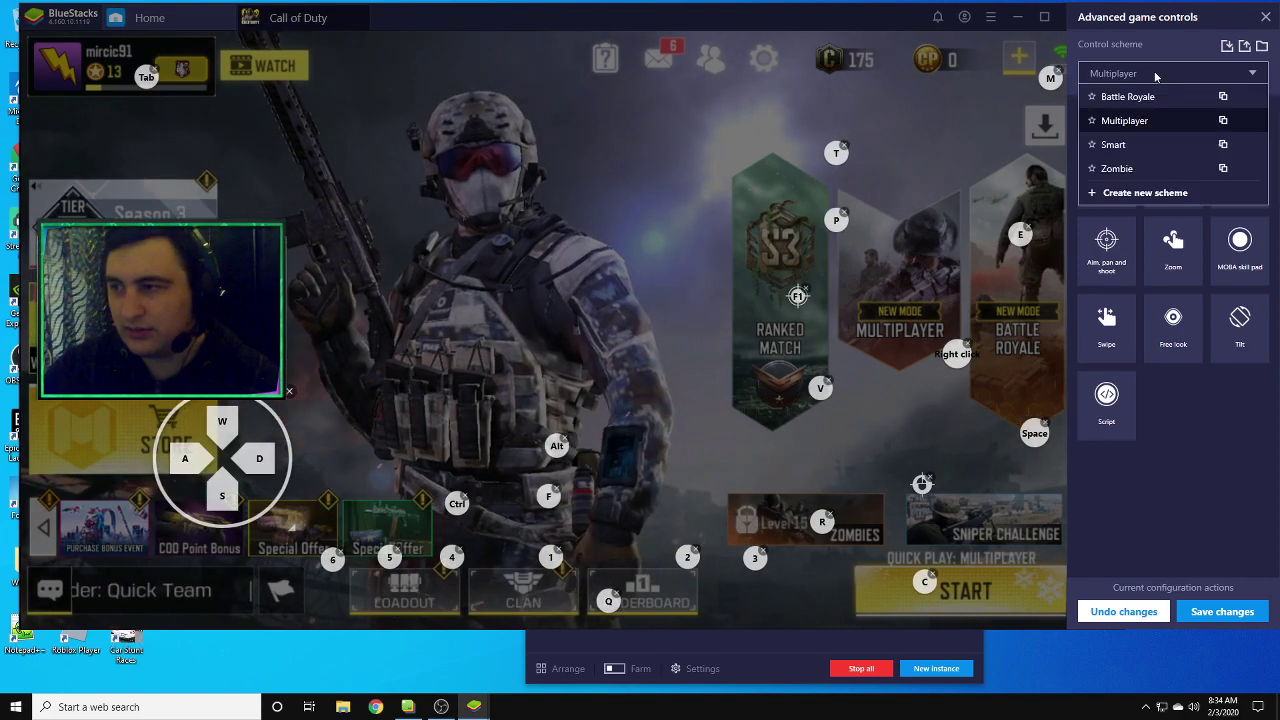
{"action": "left_click", "coordinate": [1150, 168]}
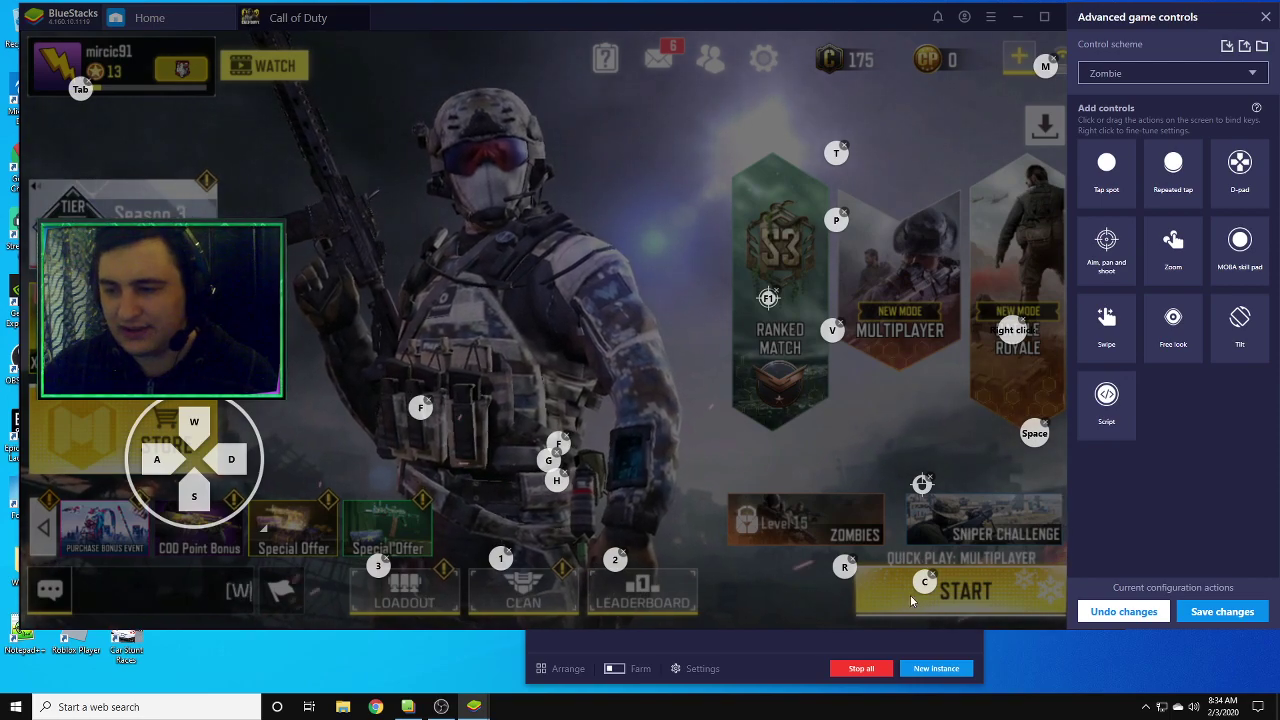
{"action": "left_click", "coordinate": [1161, 78]}
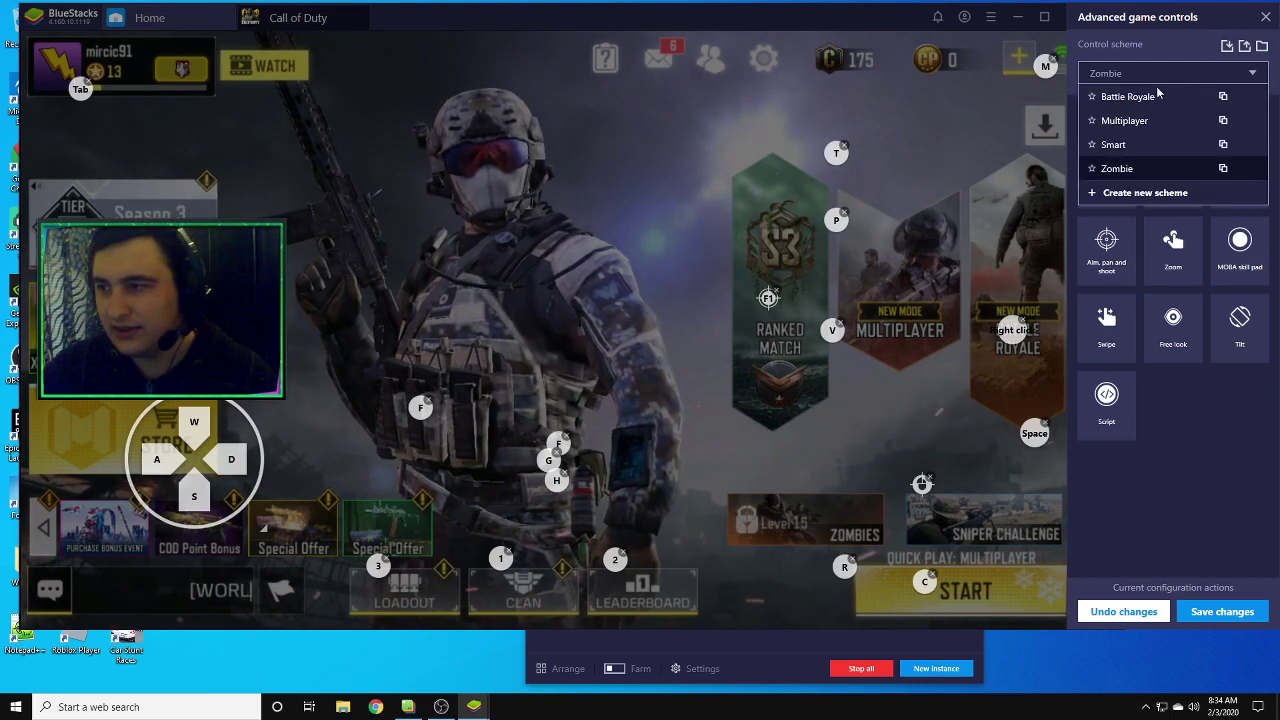
{"action": "left_click", "coordinate": [1134, 146]}
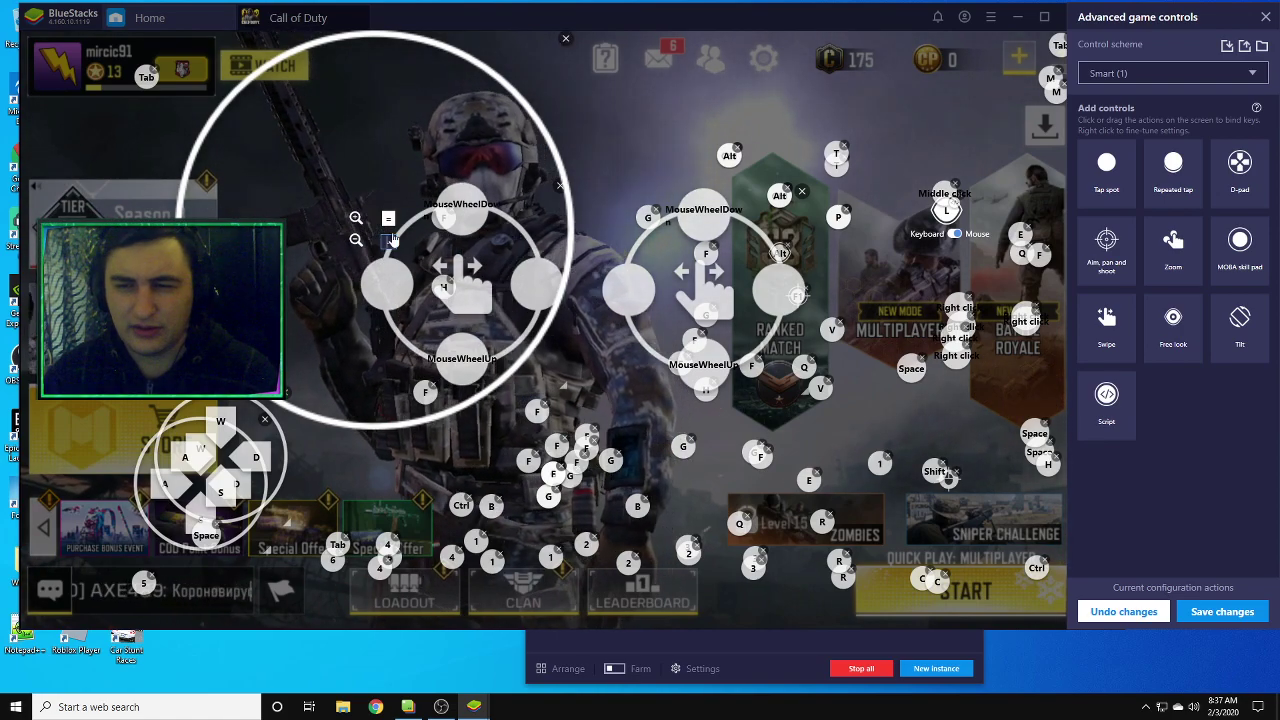
Delete the large zoom control from the Smart (1) scheme, and try out a Free look control before removing it.
{"action": "left_click", "coordinate": [566, 39]}
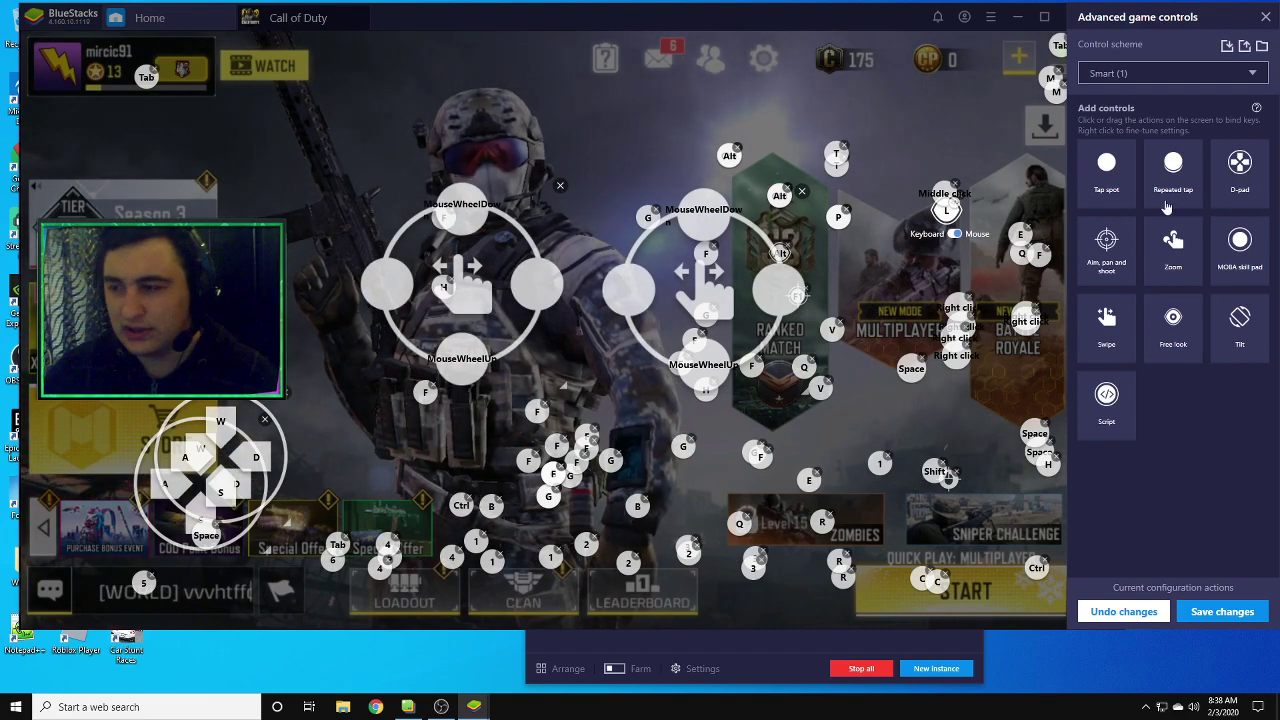
{"action": "left_click_drag", "start_coordinate": [1175, 330], "coordinate": [575, 138]}
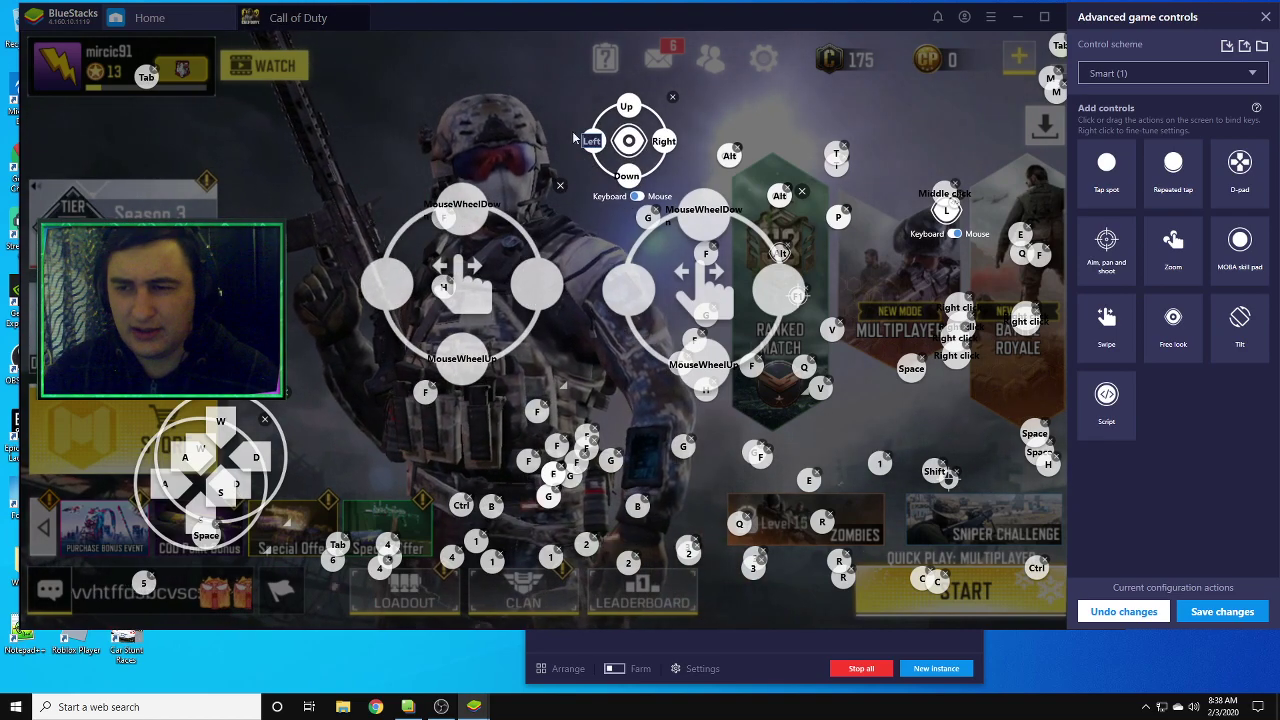
{"action": "left_click", "coordinate": [673, 99]}
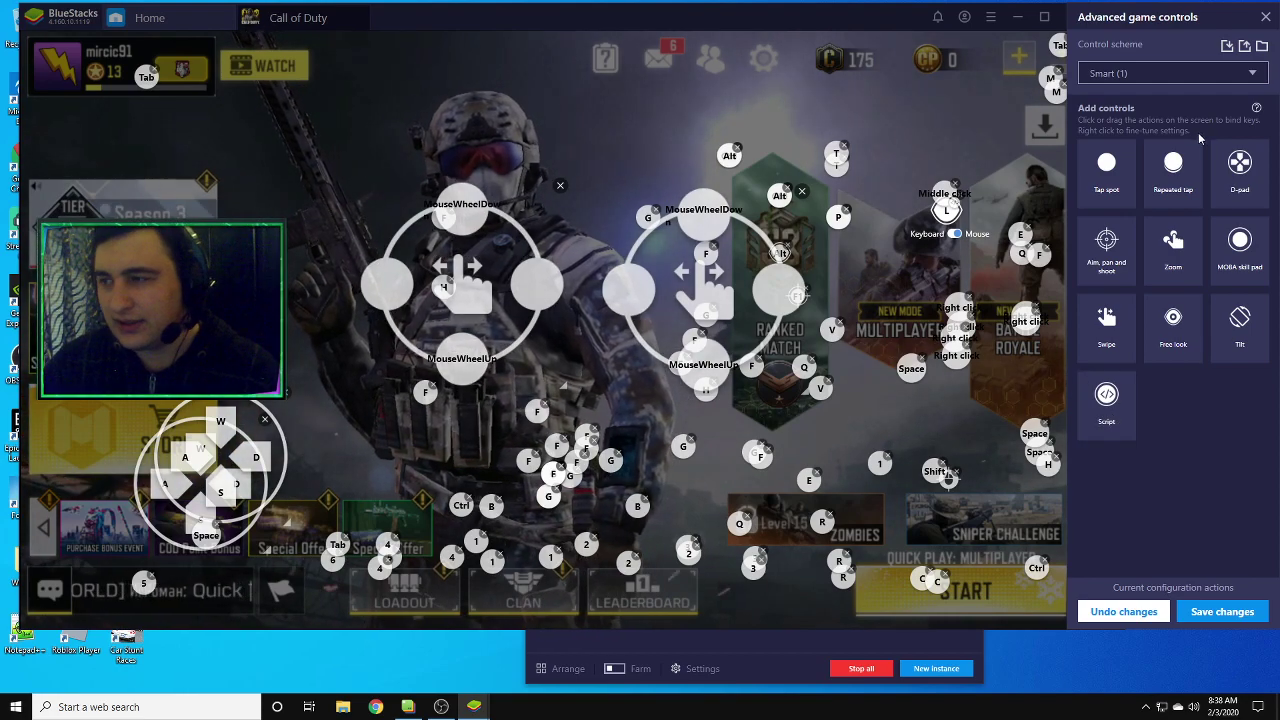
Compare the key layouts of the Smart, Multiplayer and Battle Royale control schemes.
{"action": "left_click", "coordinate": [1198, 74]}
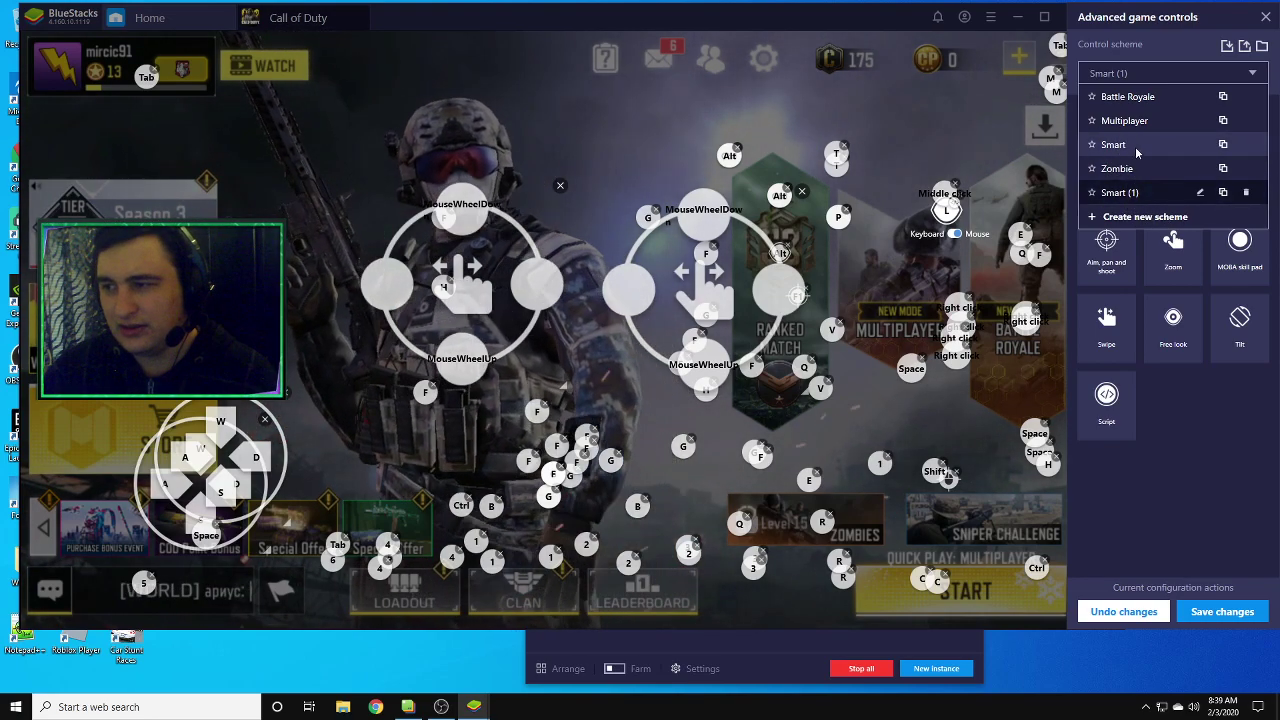
{"action": "left_click", "coordinate": [1117, 145]}
{"action": "left_click", "coordinate": [1124, 78]}
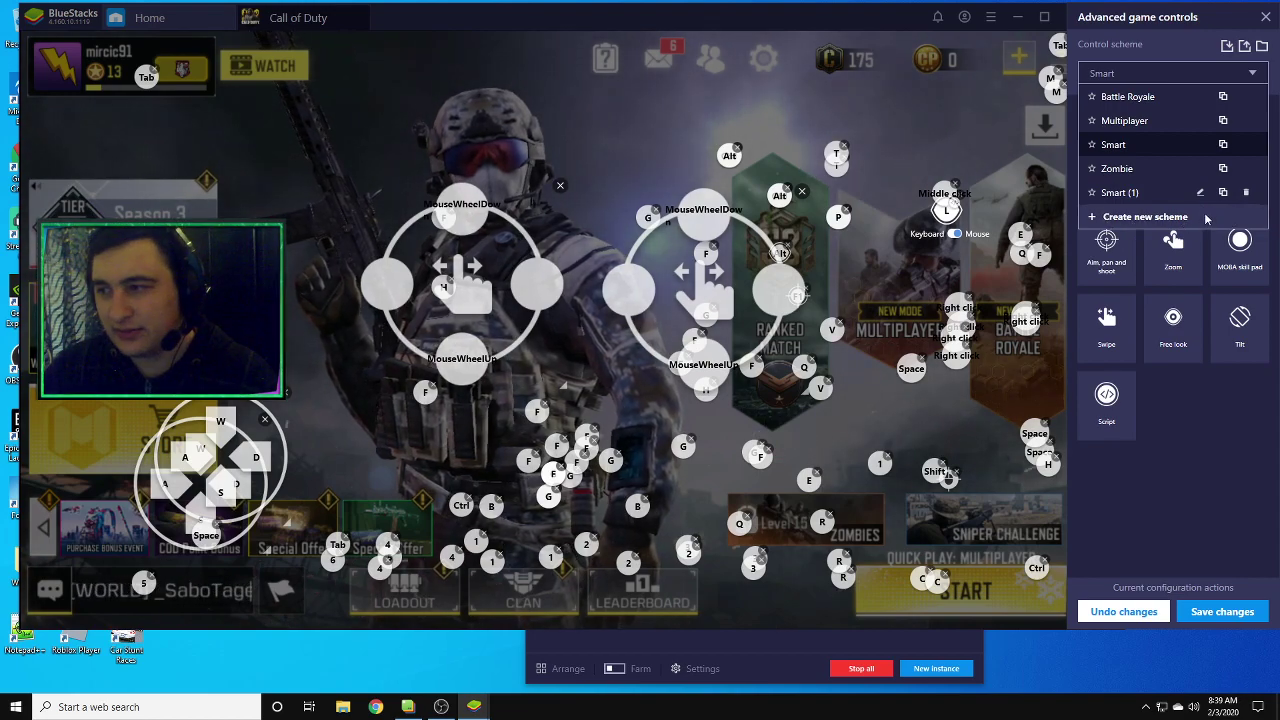
{"action": "left_click", "coordinate": [1253, 73]}
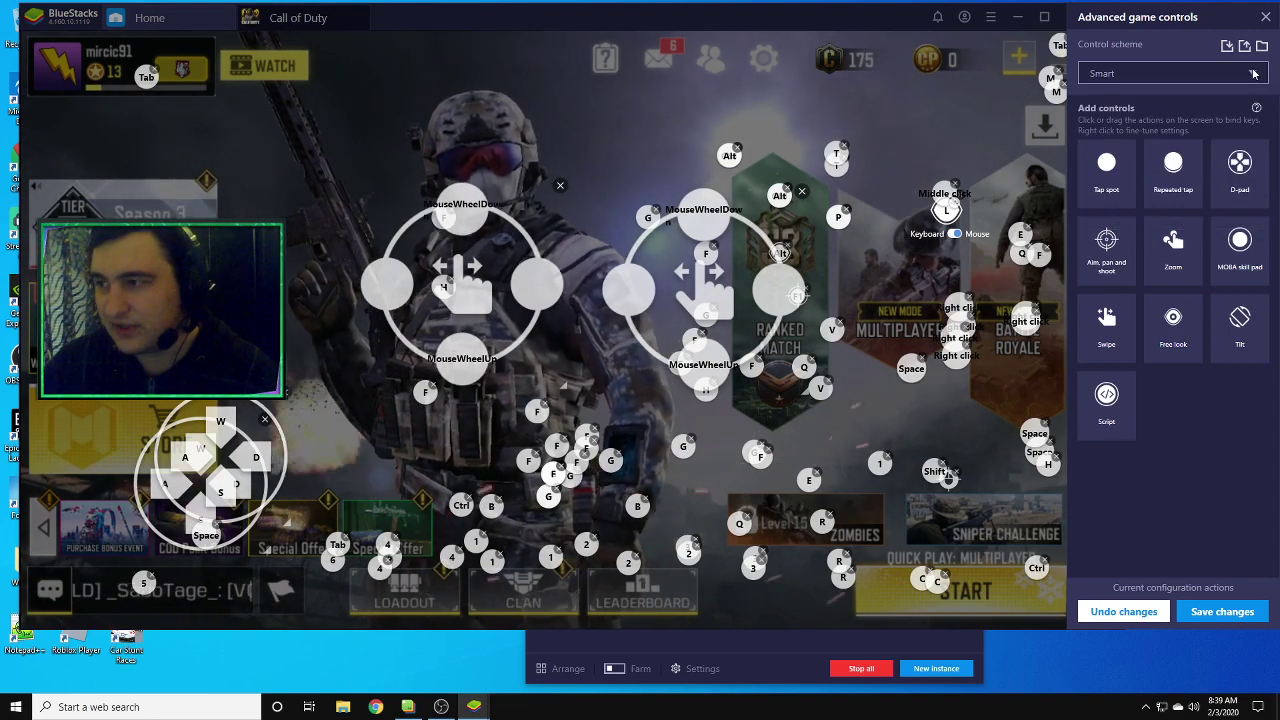
{"action": "left_click", "coordinate": [1139, 74]}
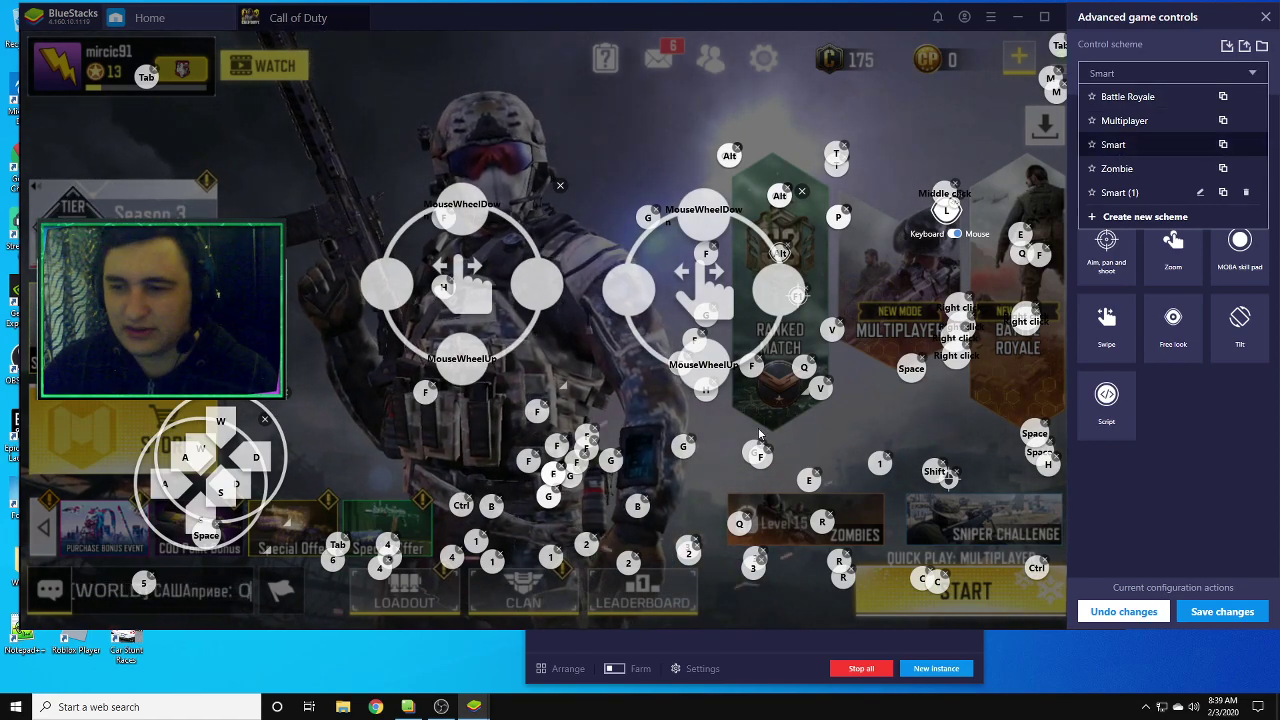
{"action": "left_click", "coordinate": [1140, 120]}
{"action": "left_click", "coordinate": [1160, 74]}
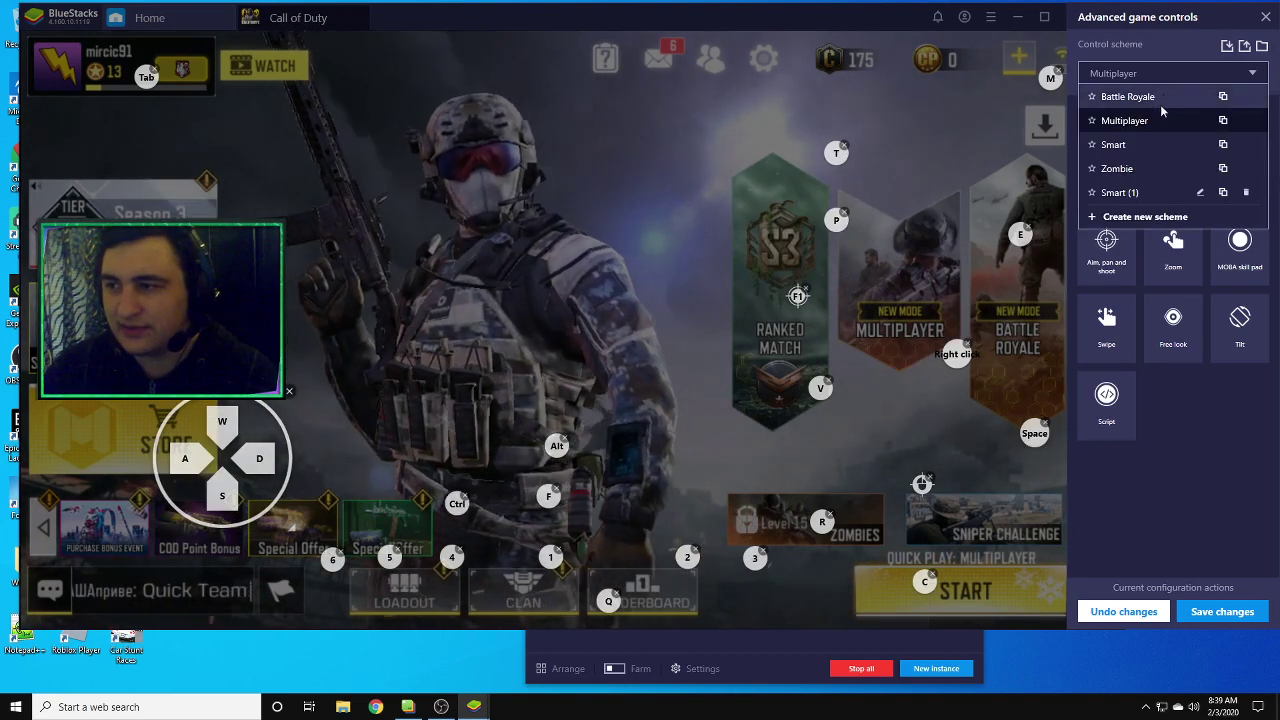
{"action": "left_click", "coordinate": [1140, 94]}
Switch back to the Smart control scheme, discard the unsaved changes and close the advanced game controls editor.
{"action": "left_click", "coordinate": [1138, 76]}
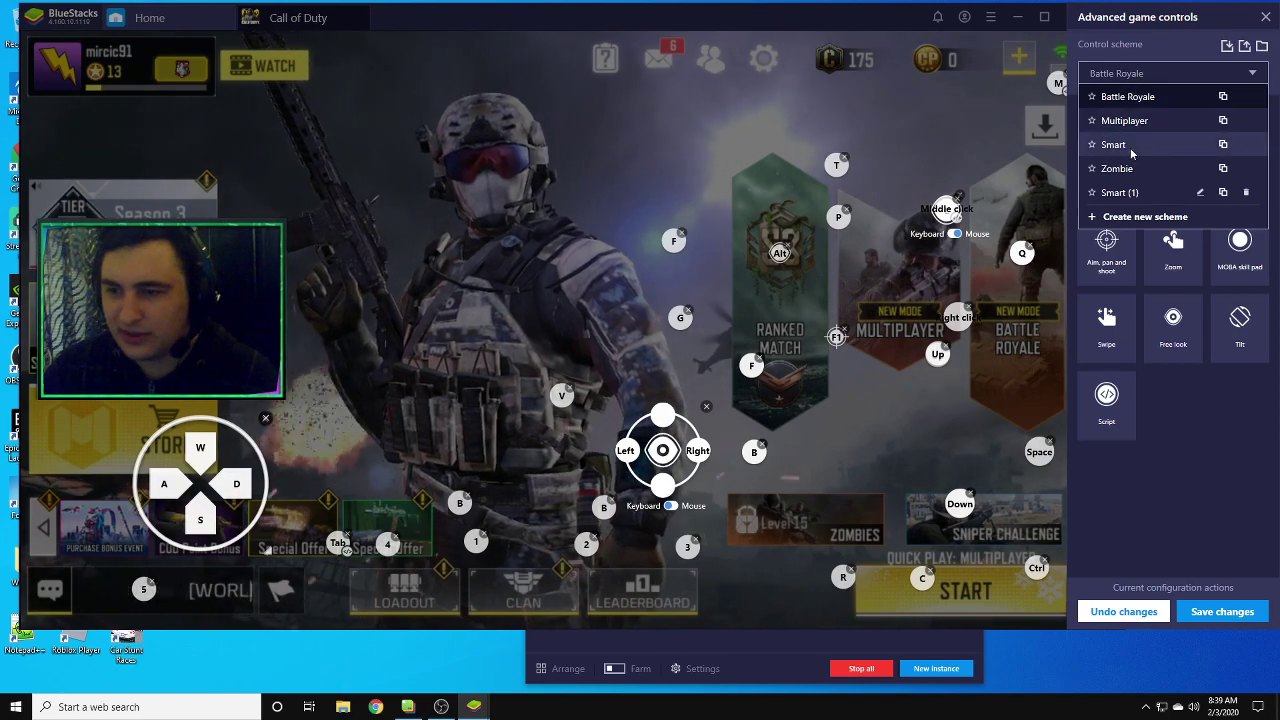
{"action": "left_click", "coordinate": [1115, 191]}
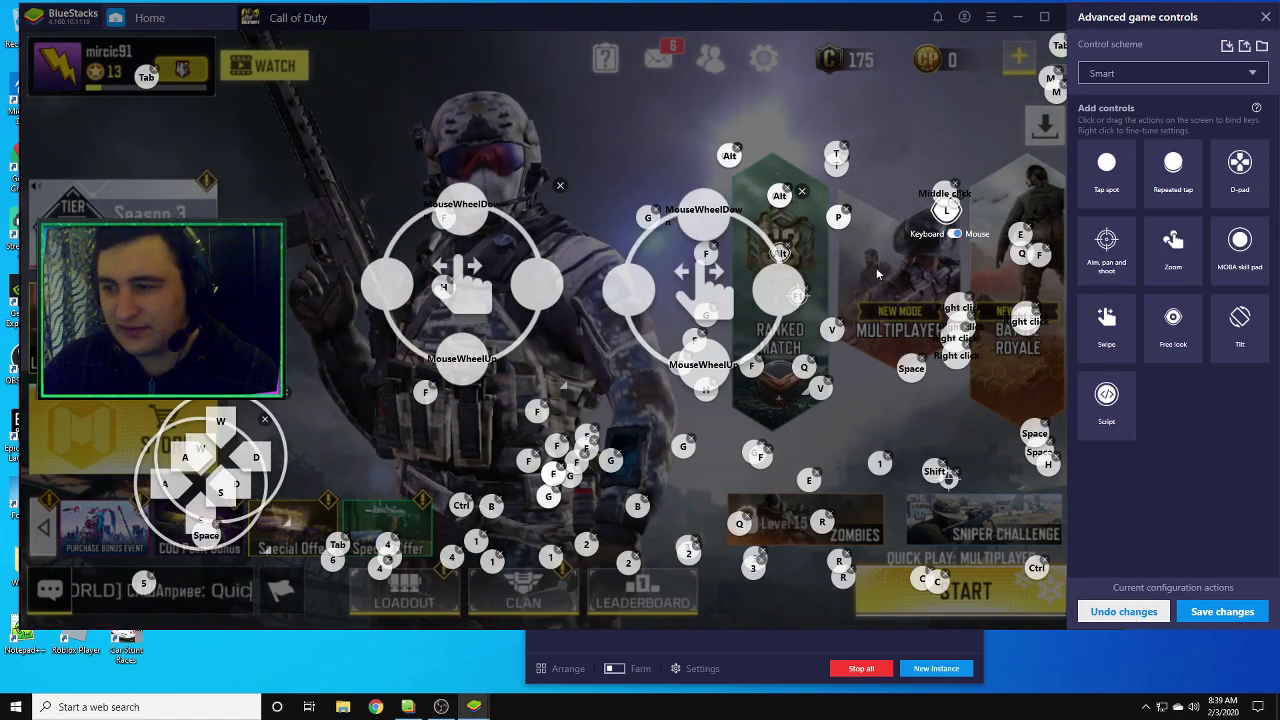
{"action": "left_click", "coordinate": [1124, 611]}
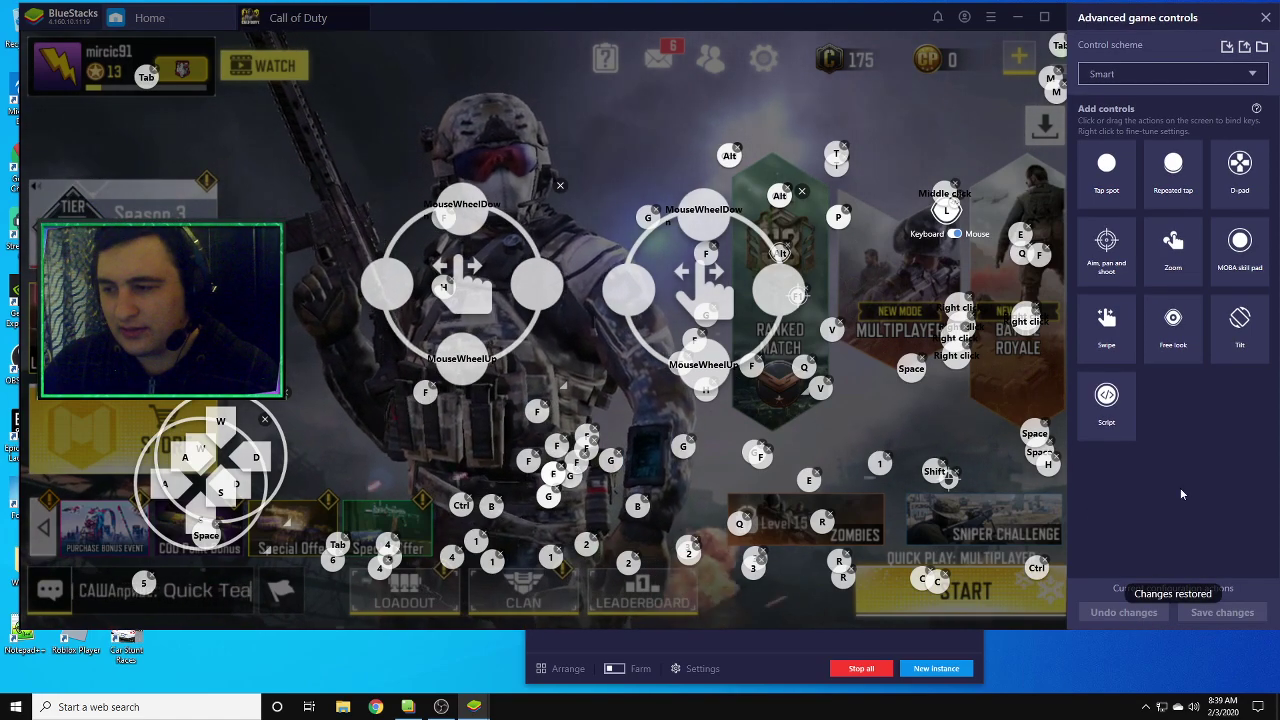
{"action": "left_click", "coordinate": [1265, 17]}
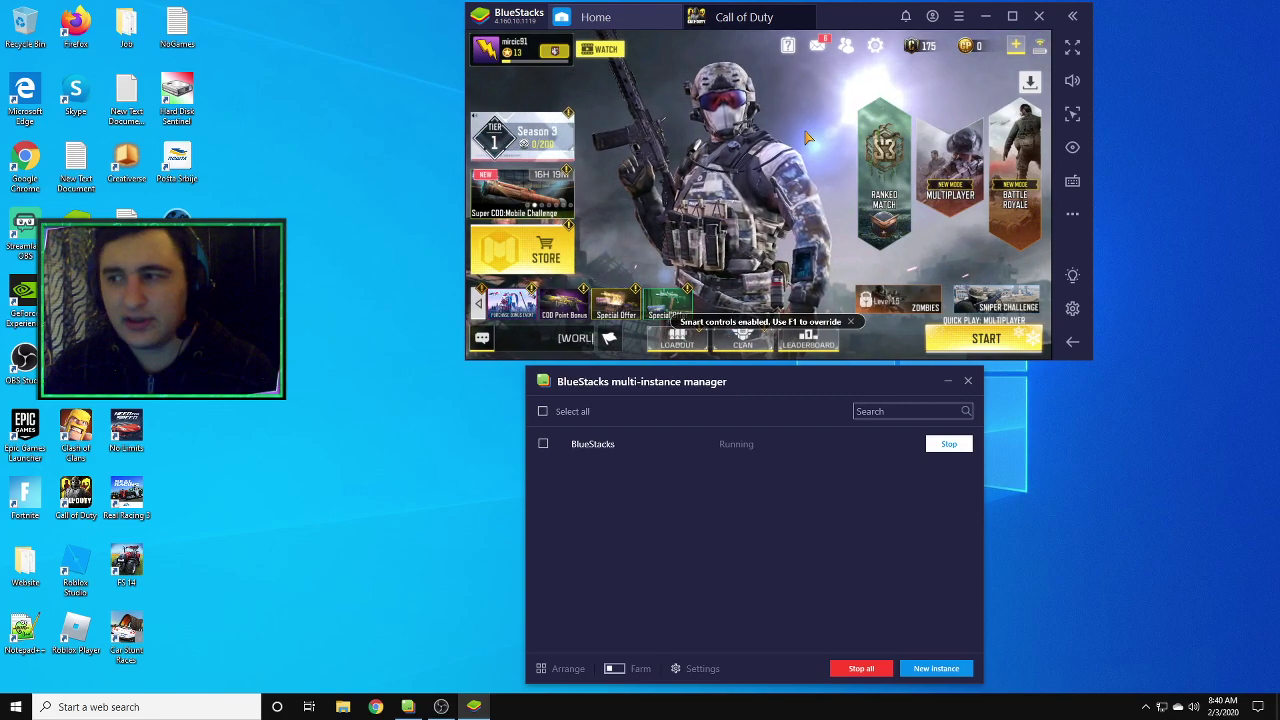
Open the emulator settings and review the engine graphics options and the display resolution and DPI options.
{"action": "left_click", "coordinate": [958, 17]}
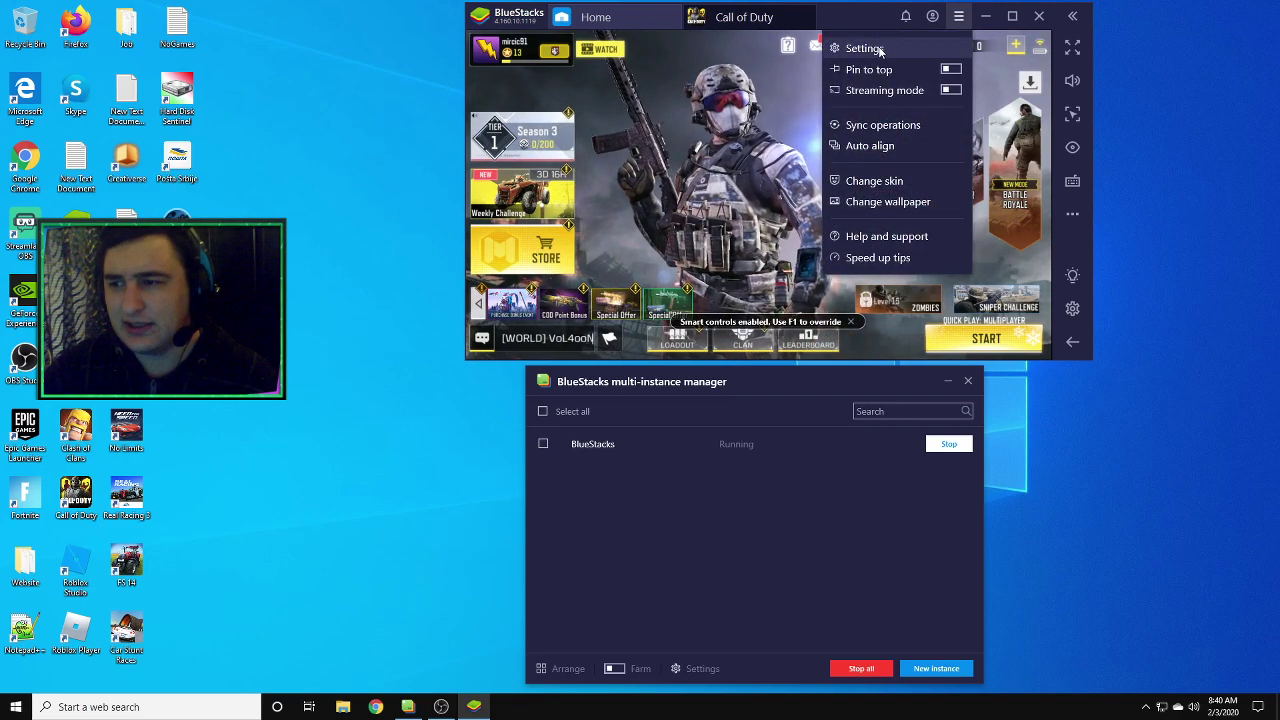
{"action": "left_click", "coordinate": [958, 17]}
{"action": "left_click", "coordinate": [958, 17]}
{"action": "left_click", "coordinate": [852, 47]}
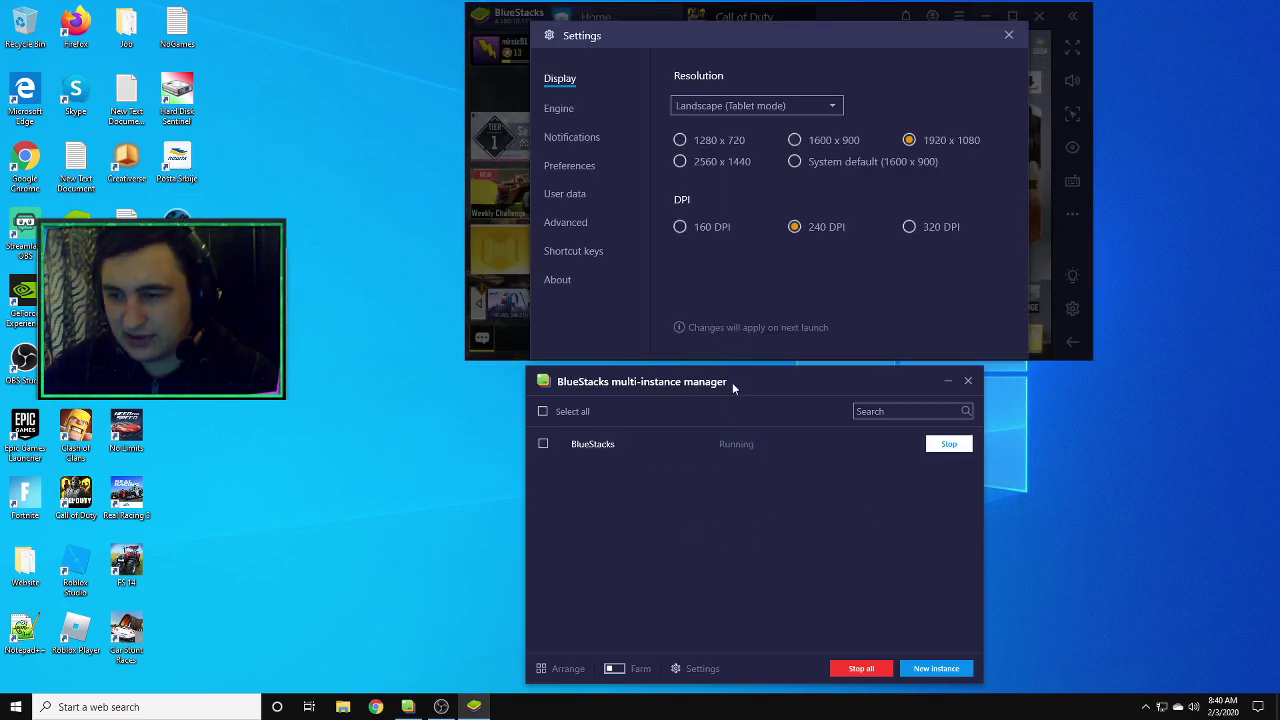
{"action": "left_click", "coordinate": [565, 112]}
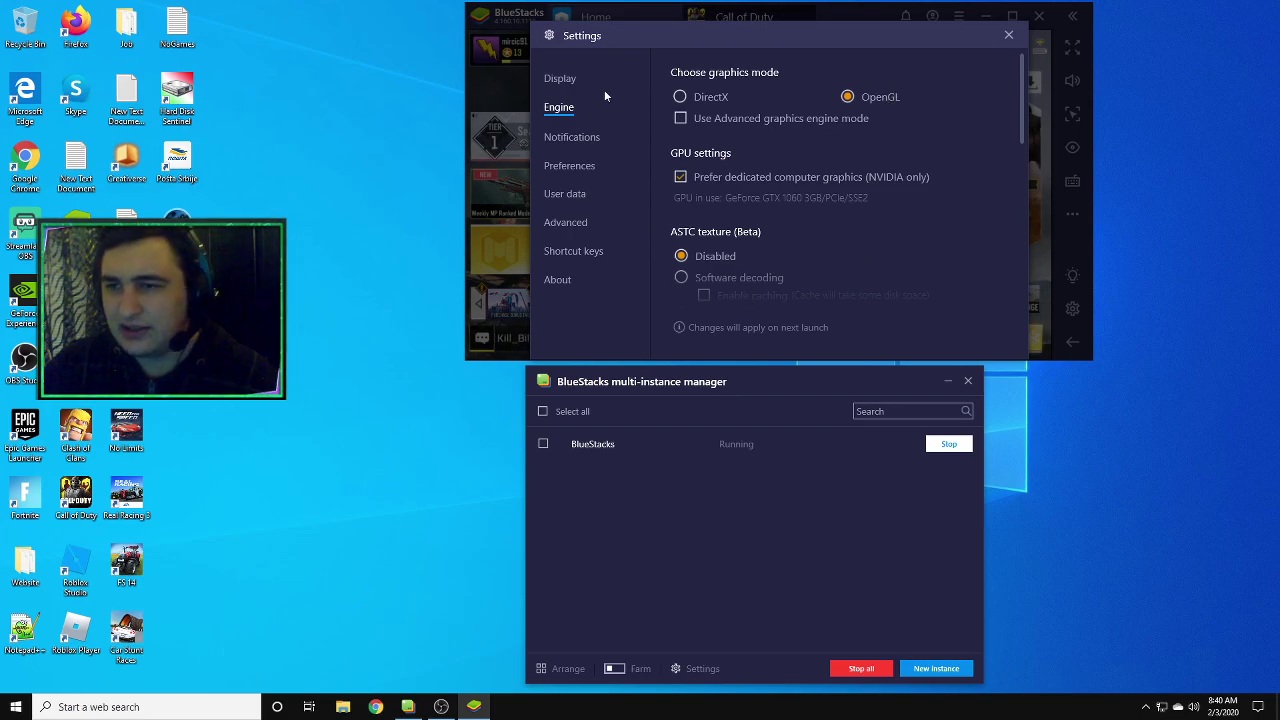
{"action": "left_click", "coordinate": [557, 79]}
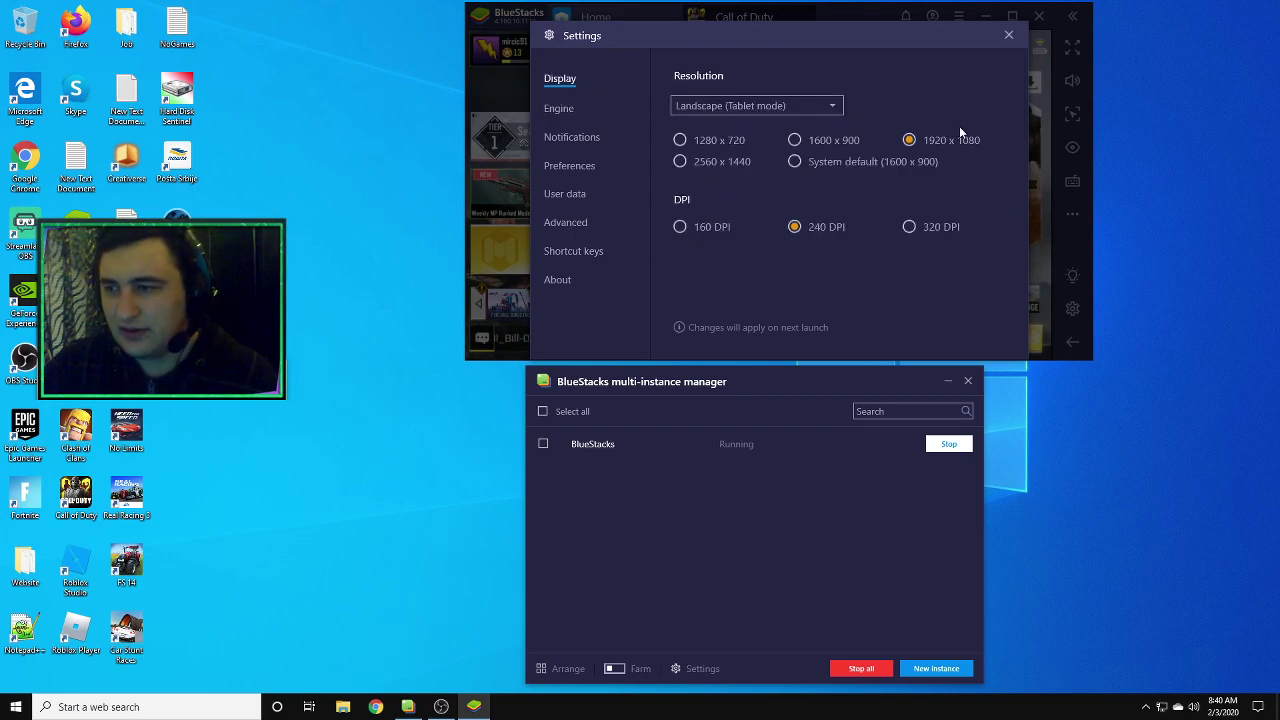
Review the notification options, the preferences, and the user data cleanup and backup options.
{"action": "left_click", "coordinate": [568, 136]}
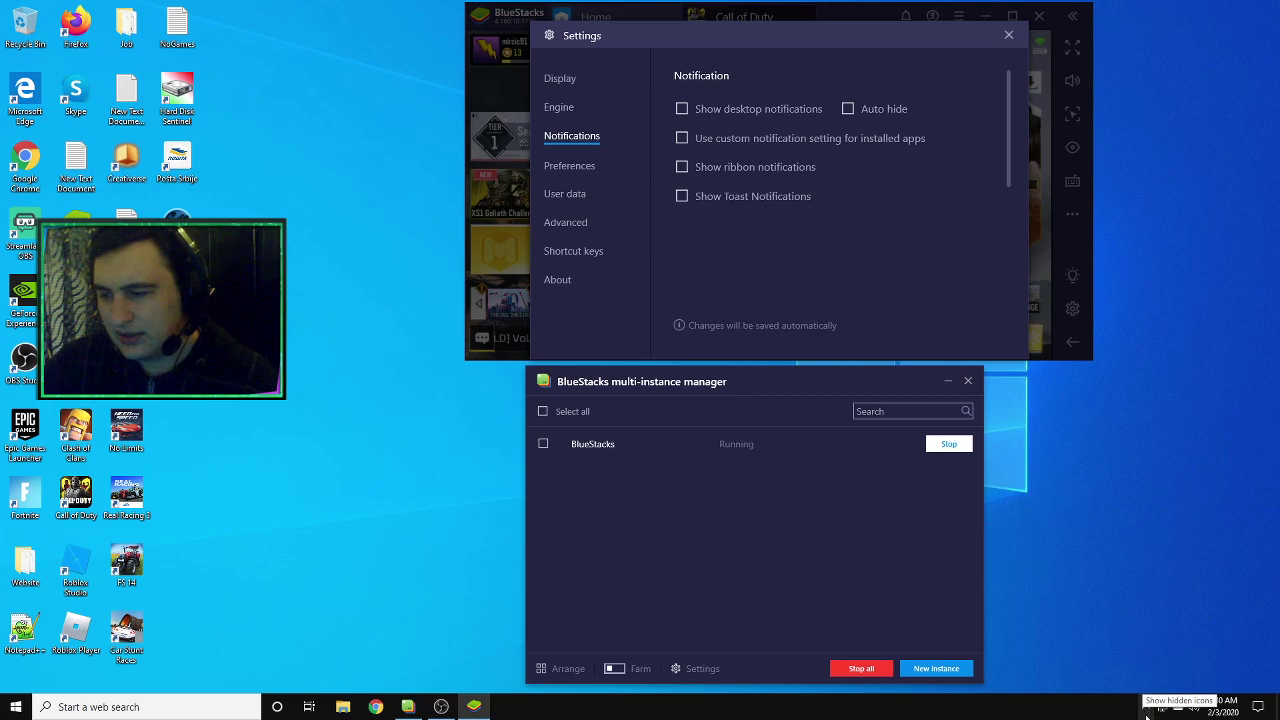
{"action": "left_click", "coordinate": [575, 168]}
{"action": "left_click_drag", "start_coordinate": [1020, 120], "coordinate": [1004, 83]}
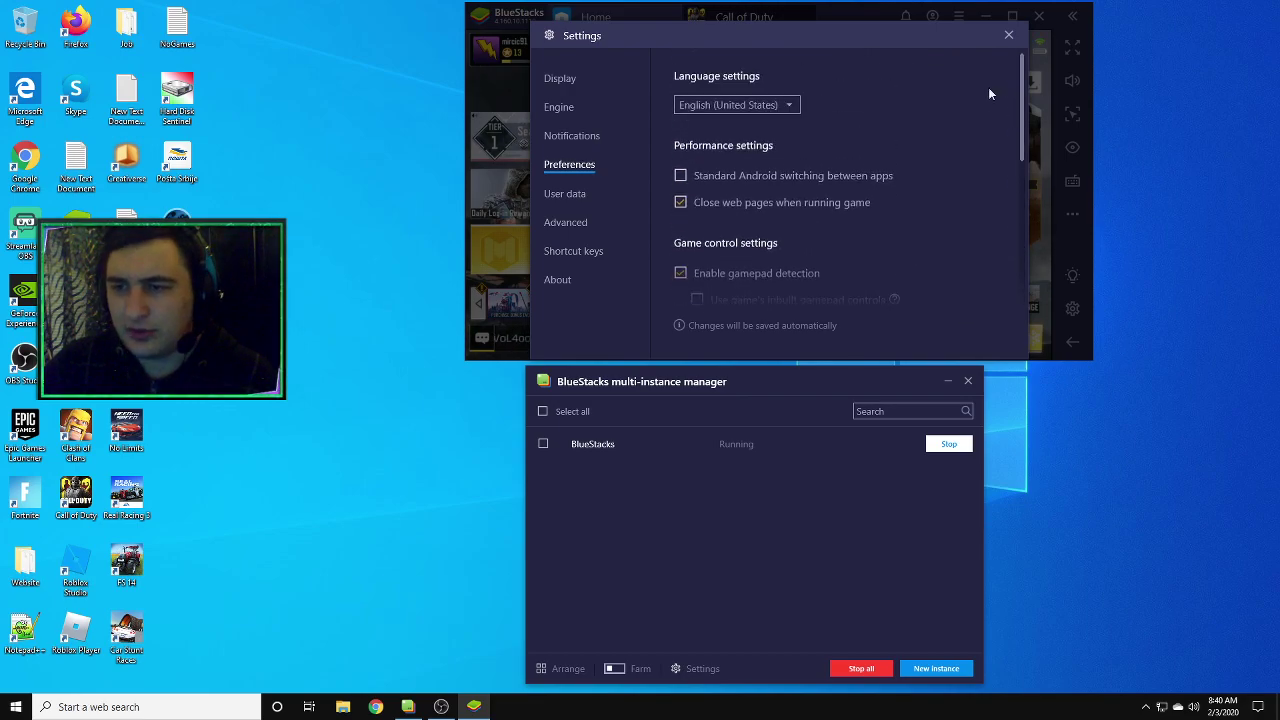
{"action": "left_click", "coordinate": [572, 198]}
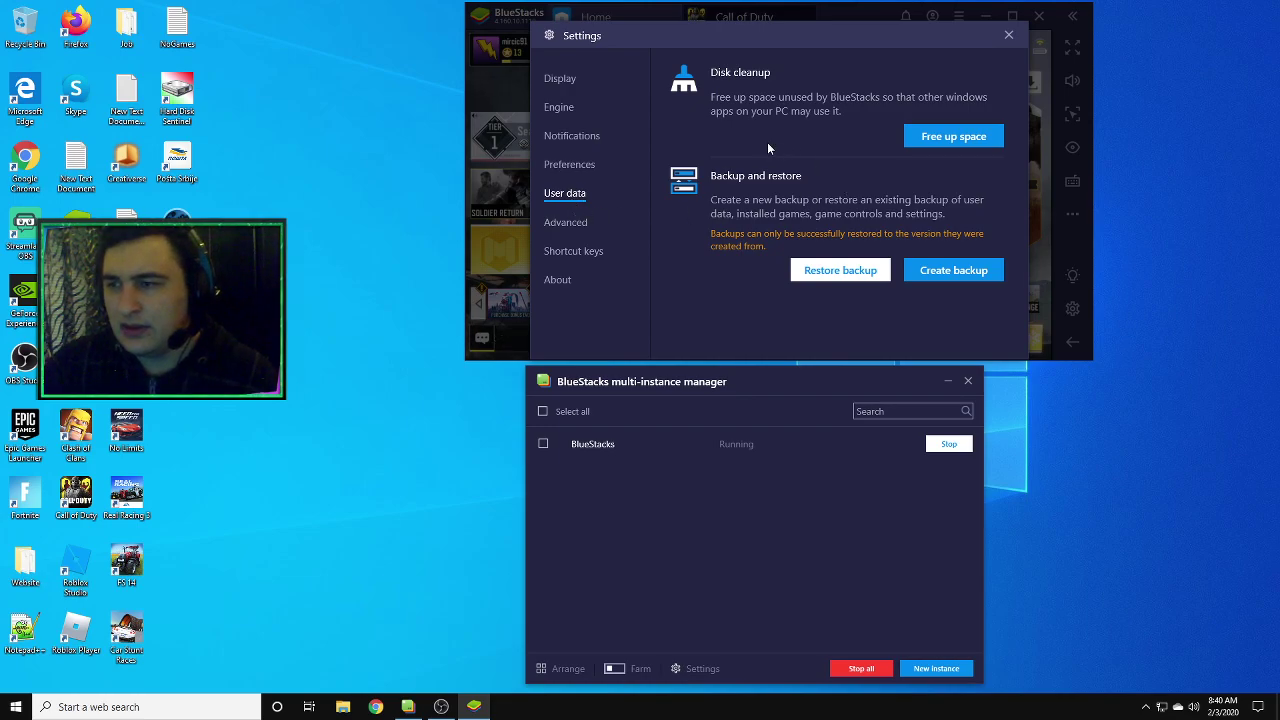
Browse the predefined device profiles in the advanced settings without choosing a different one.
{"action": "left_click", "coordinate": [570, 229]}
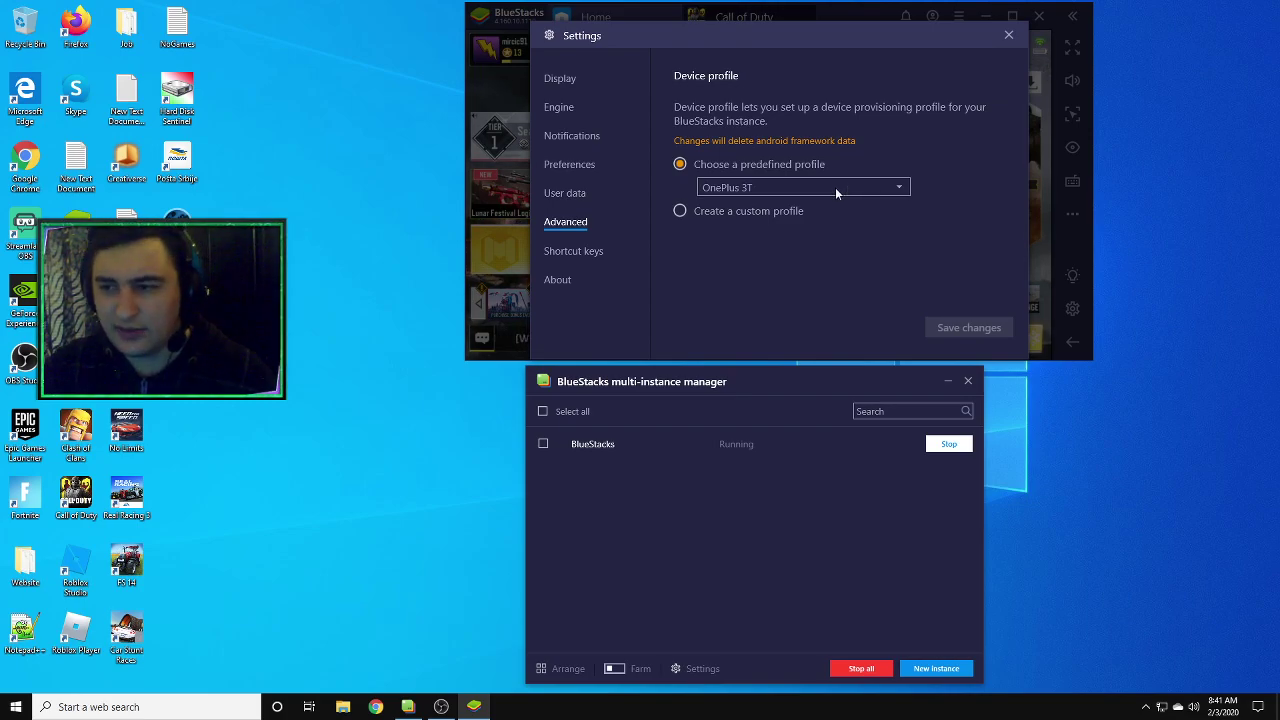
{"action": "left_click", "coordinate": [903, 189]}
{"action": "left_click_drag", "start_coordinate": [911, 222], "coordinate": [911, 249]}
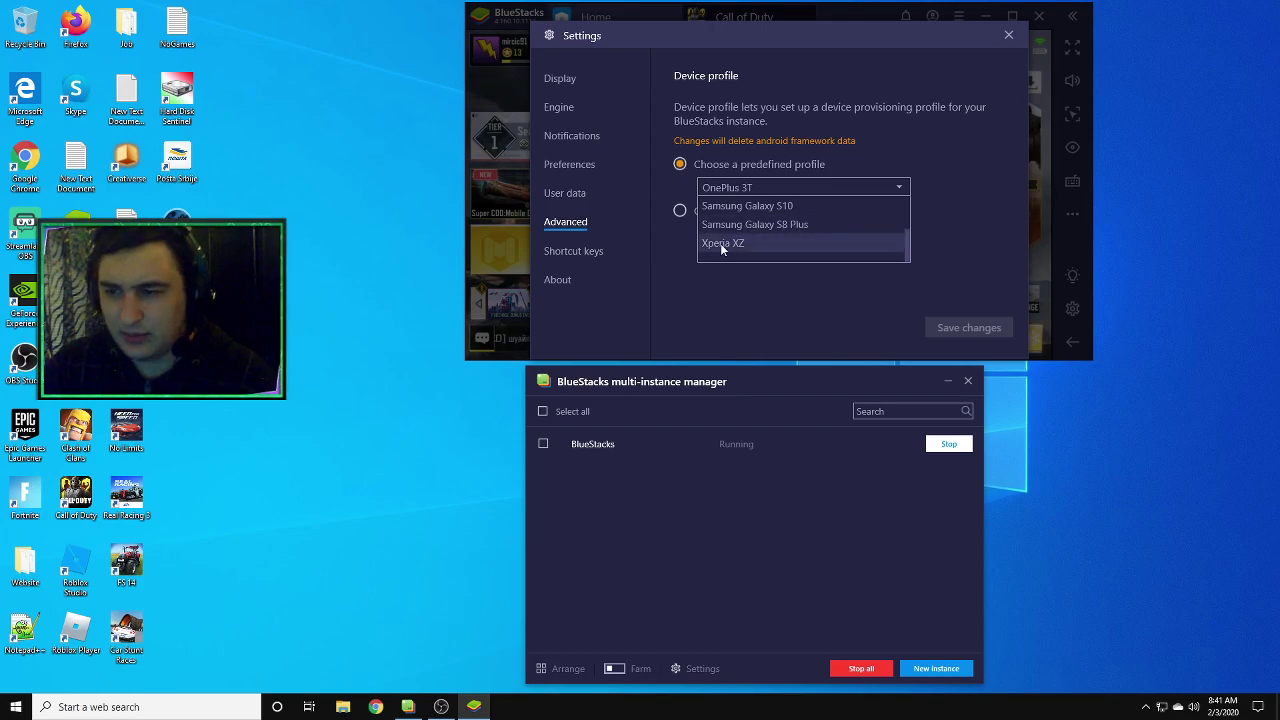
{"action": "left_click", "coordinate": [946, 174]}
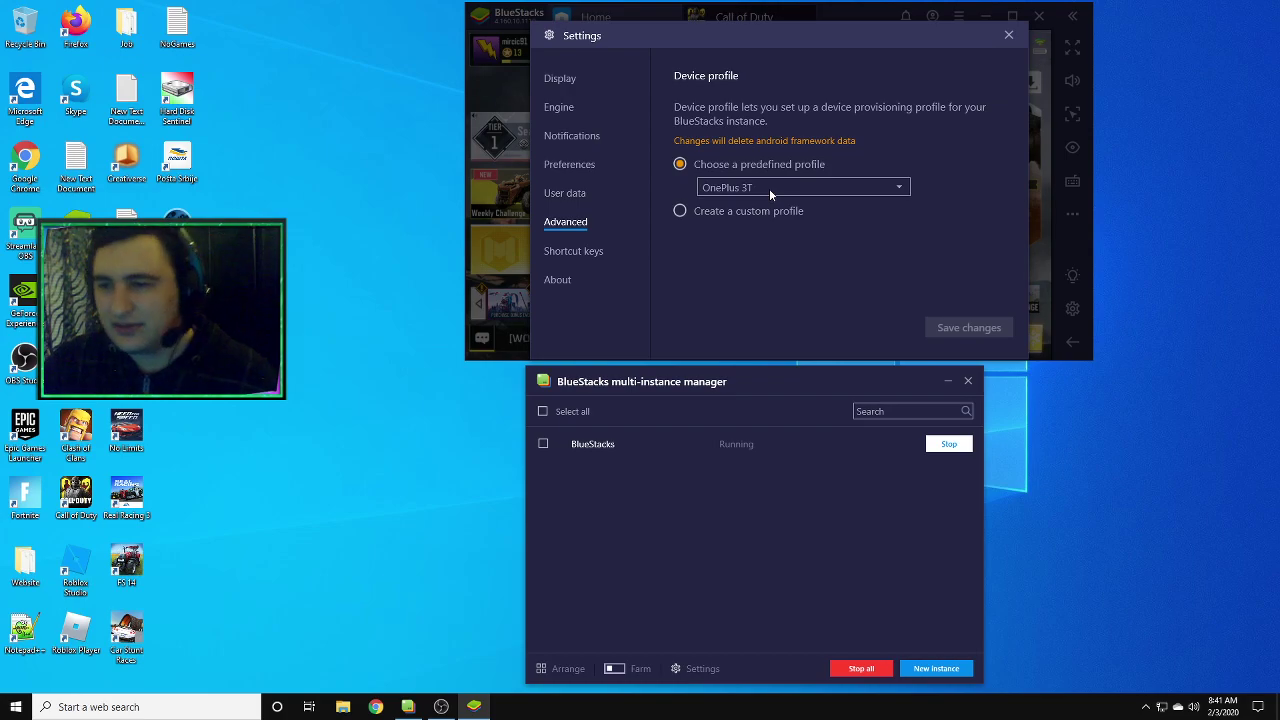
Review the shortcut key assignments and the version information, and close the settings.
{"action": "left_click", "coordinate": [566, 258]}
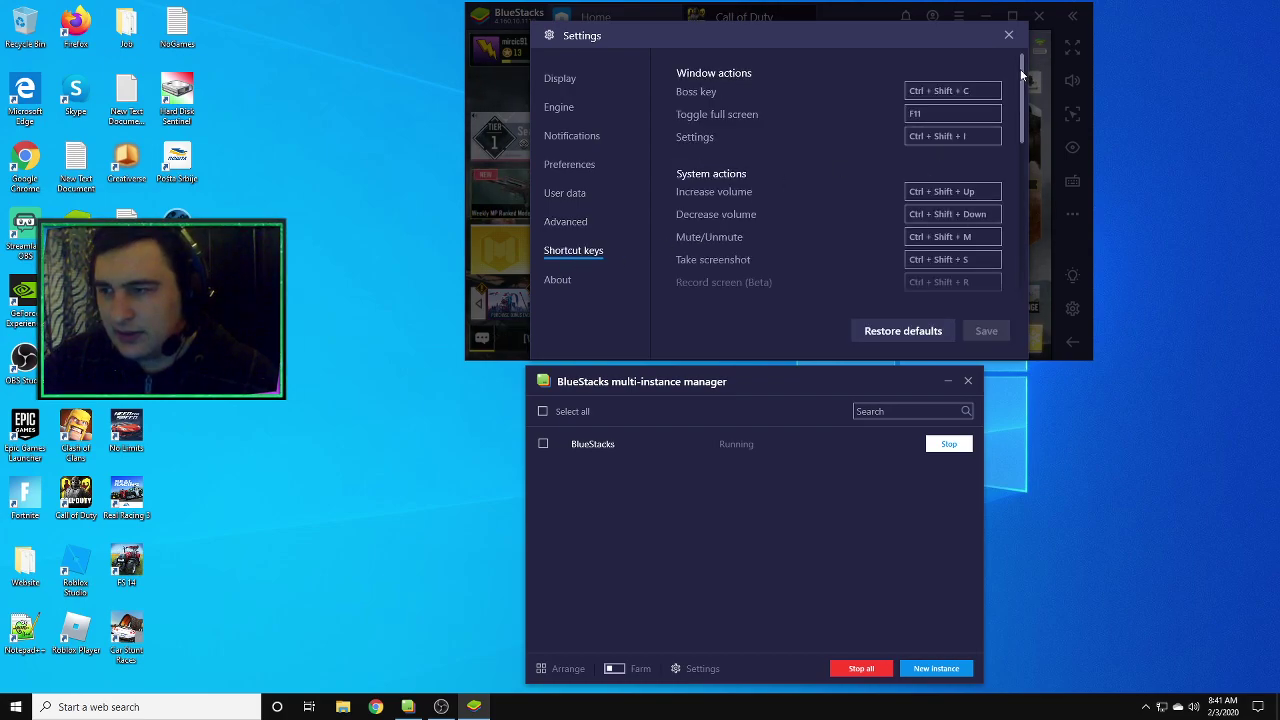
{"action": "mouse_move", "coordinate": [1021, 75]}
{"action": "left_mouse_down"}
{"action": "mouse_move", "coordinate": [1024, 241]}
{"action": "mouse_move", "coordinate": [1013, 59]}
{"action": "left_mouse_up"}
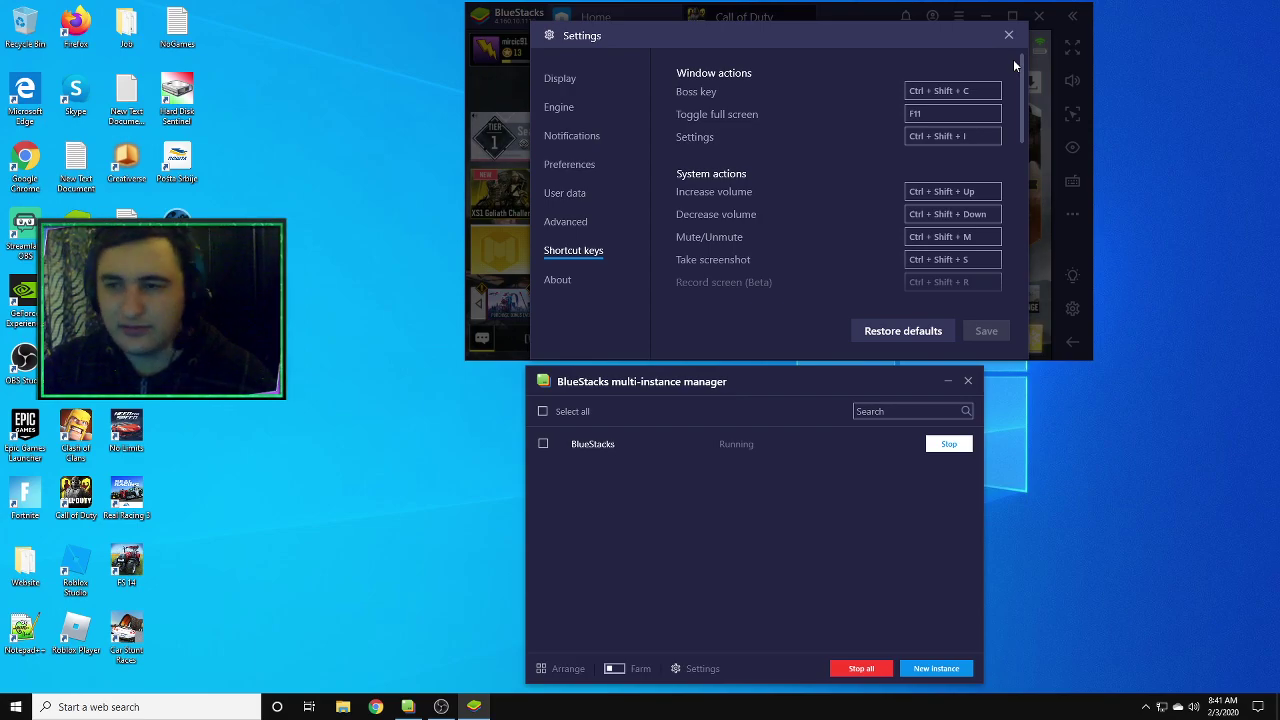
{"action": "mouse_move", "coordinate": [1020, 71]}
{"action": "left_mouse_down"}
{"action": "mouse_move", "coordinate": [1021, 218]}
{"action": "mouse_move", "coordinate": [1014, 64]}
{"action": "left_mouse_up"}
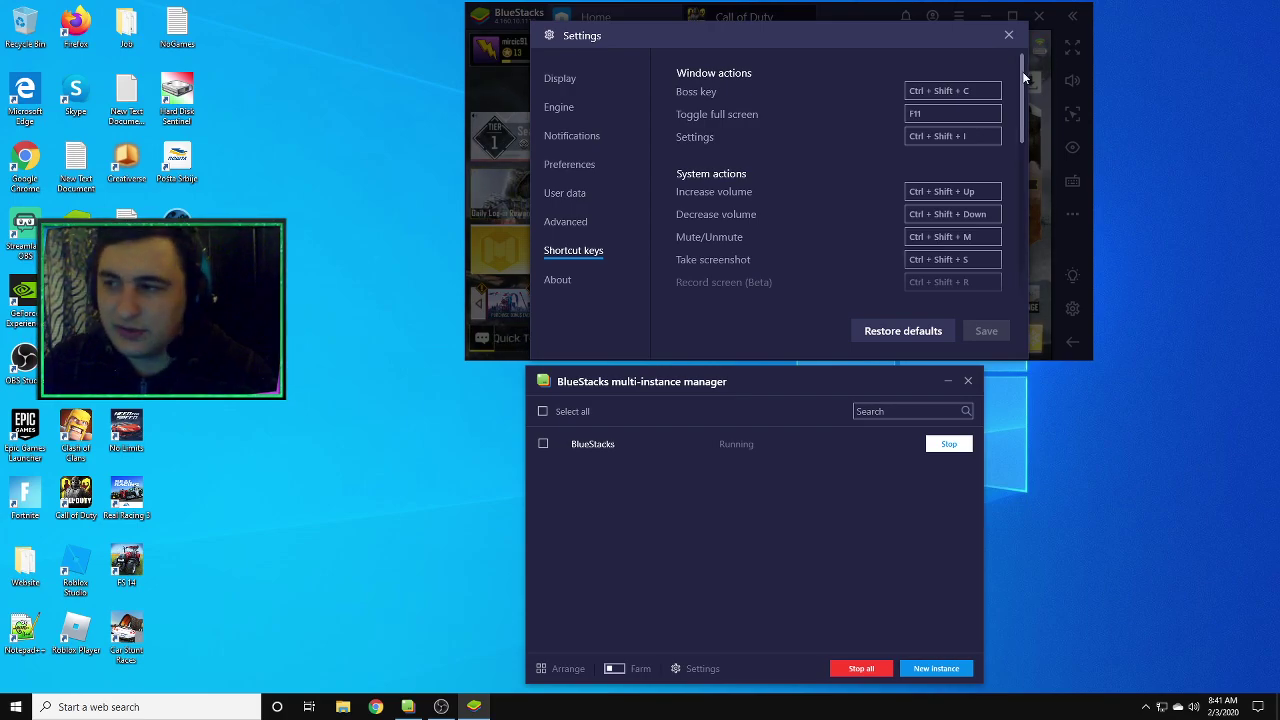
{"action": "mouse_move", "coordinate": [1022, 74]}
{"action": "left_mouse_down"}
{"action": "mouse_move", "coordinate": [1020, 178]}
{"action": "mouse_move", "coordinate": [1020, 70]}
{"action": "left_mouse_up"}
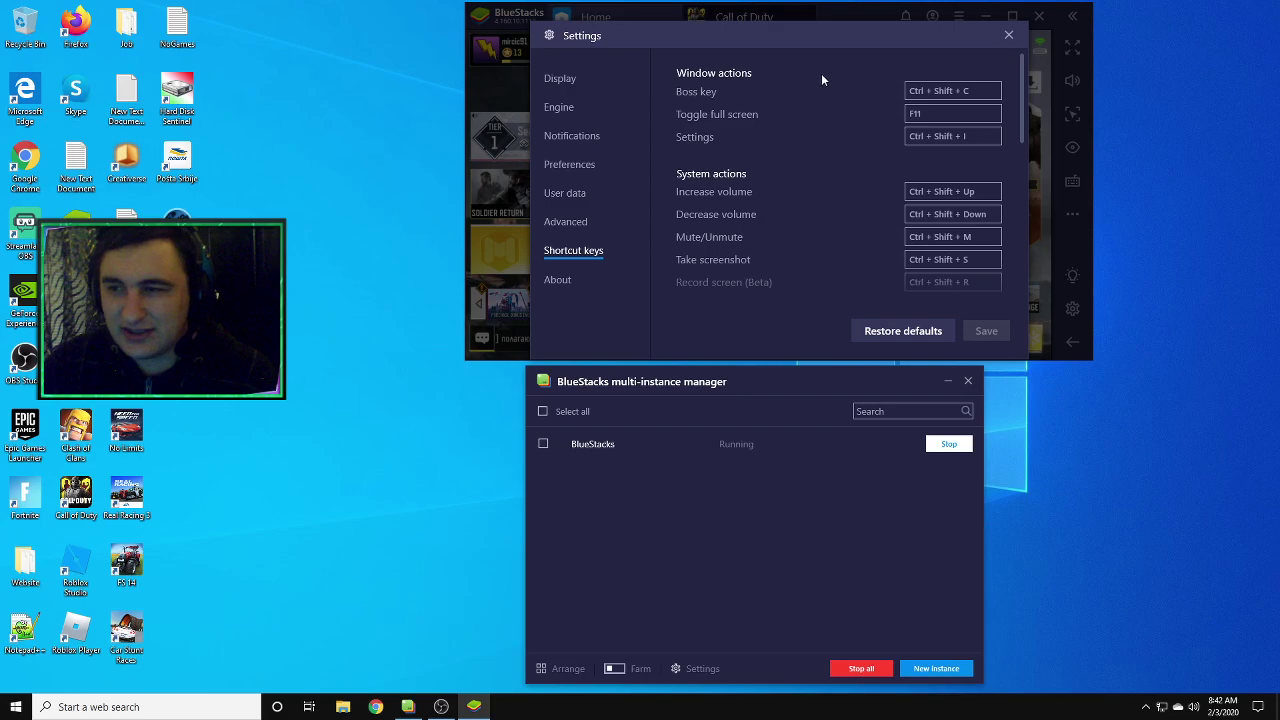
{"action": "mouse_move", "coordinate": [1020, 72]}
{"action": "left_mouse_down"}
{"action": "mouse_move", "coordinate": [1022, 217]}
{"action": "mouse_move", "coordinate": [1024, 67]}
{"action": "left_mouse_up"}
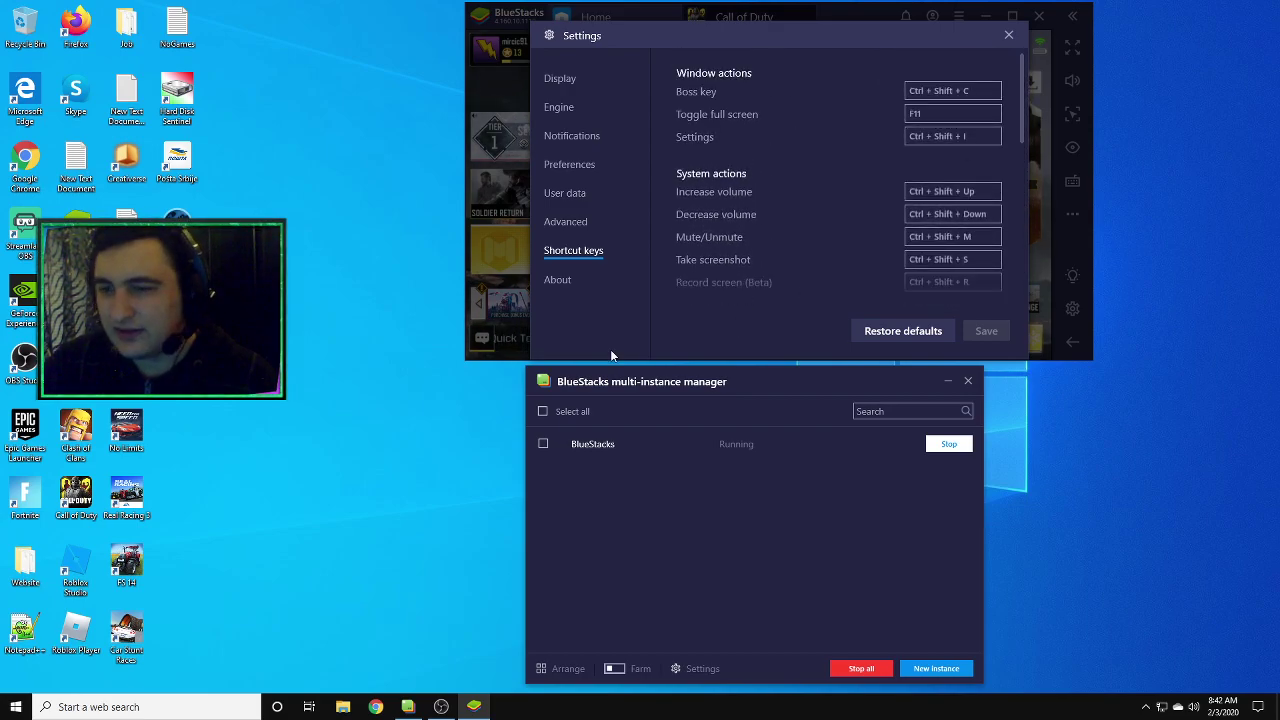
{"action": "left_click", "coordinate": [557, 280]}
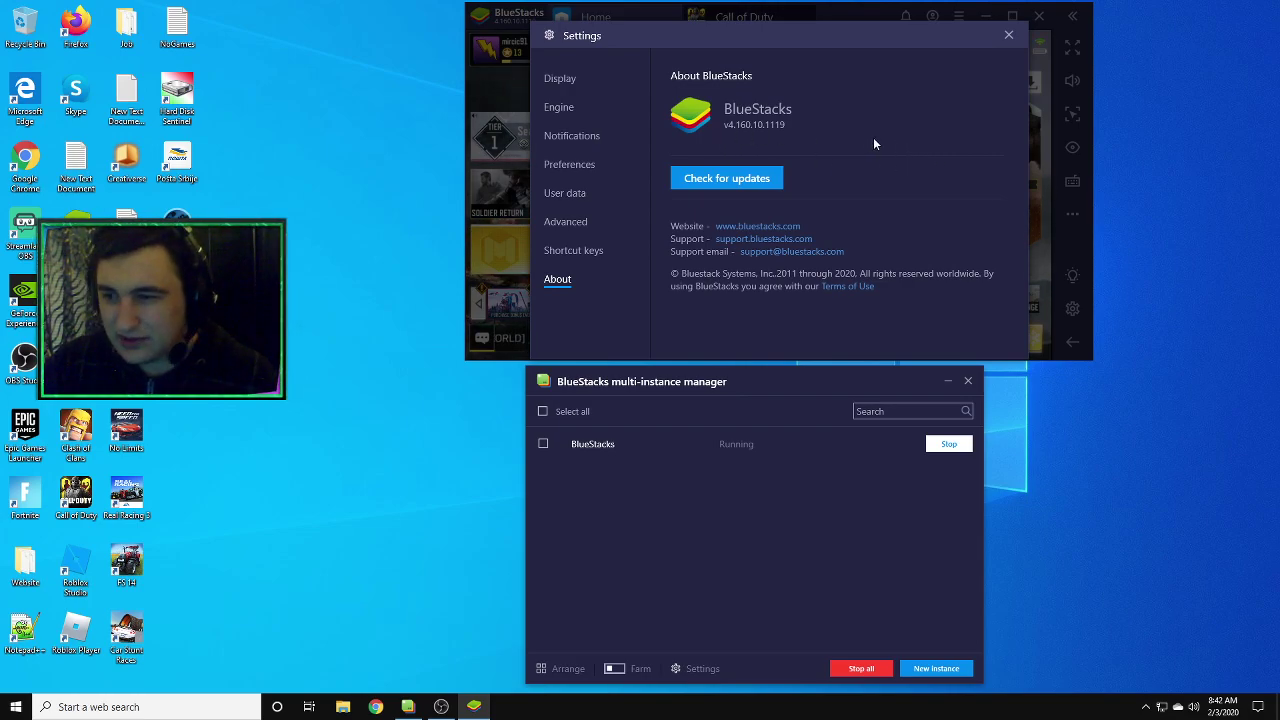
{"action": "left_click", "coordinate": [1009, 37]}
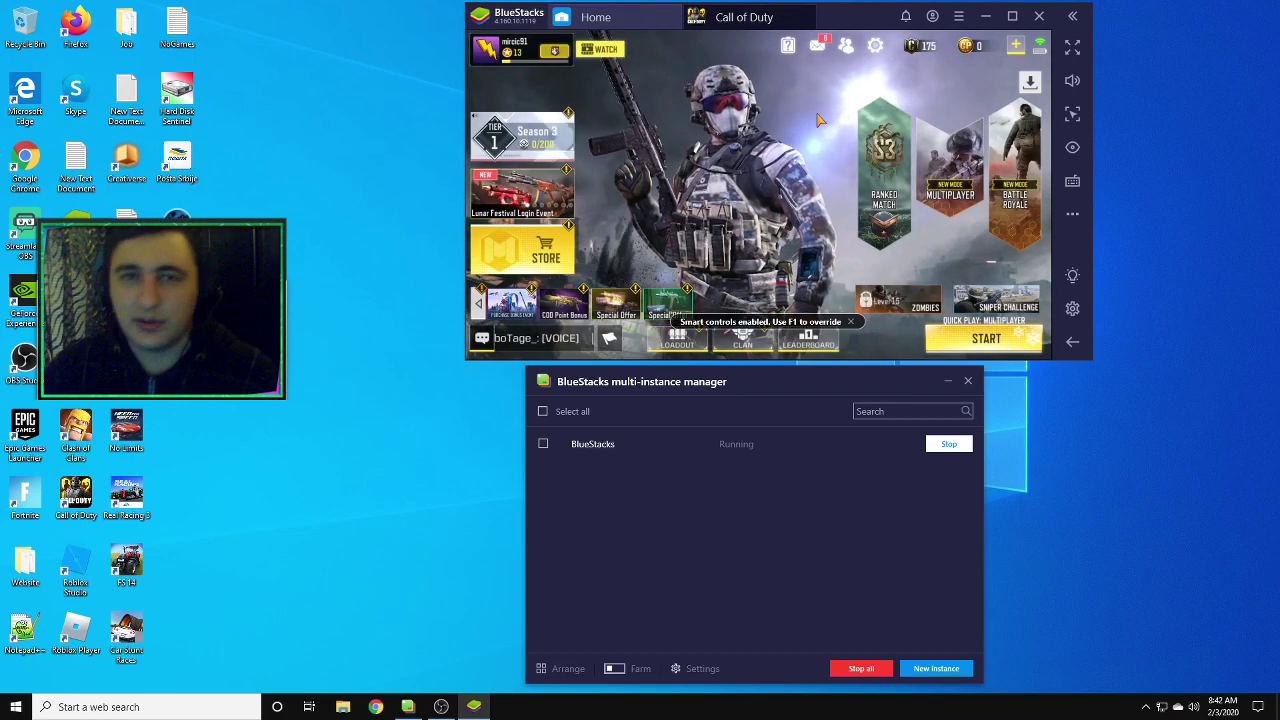